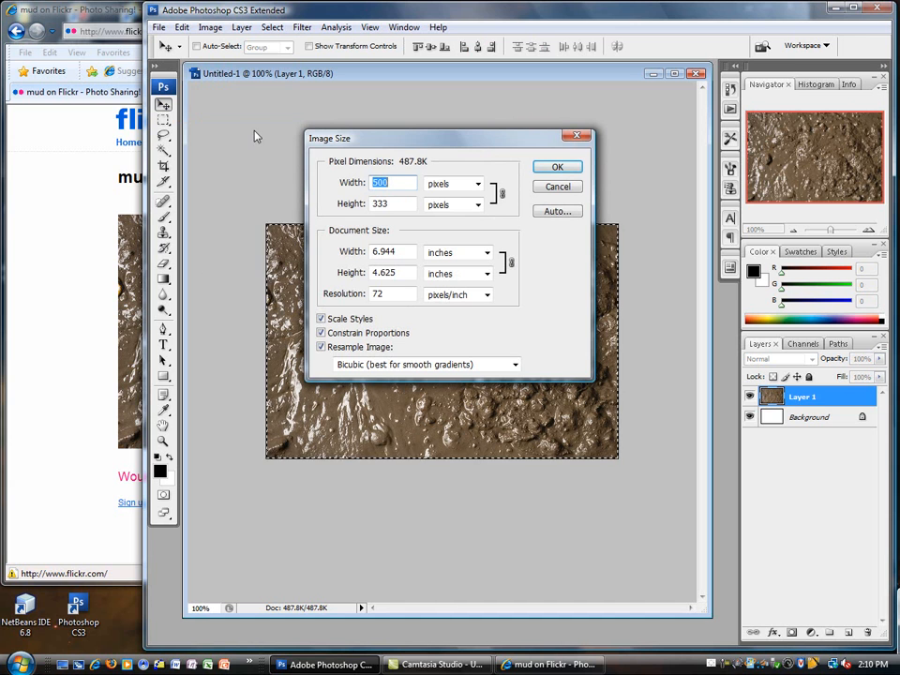
# Dismiss the Image Size dialog without resizing and close the browser window showing the mud photo.
pyautogui.click(574, 190)
pyautogui.moveTo(183, 64); pyautogui.dragTo(300, 323)
pyautogui.click(142, 12)
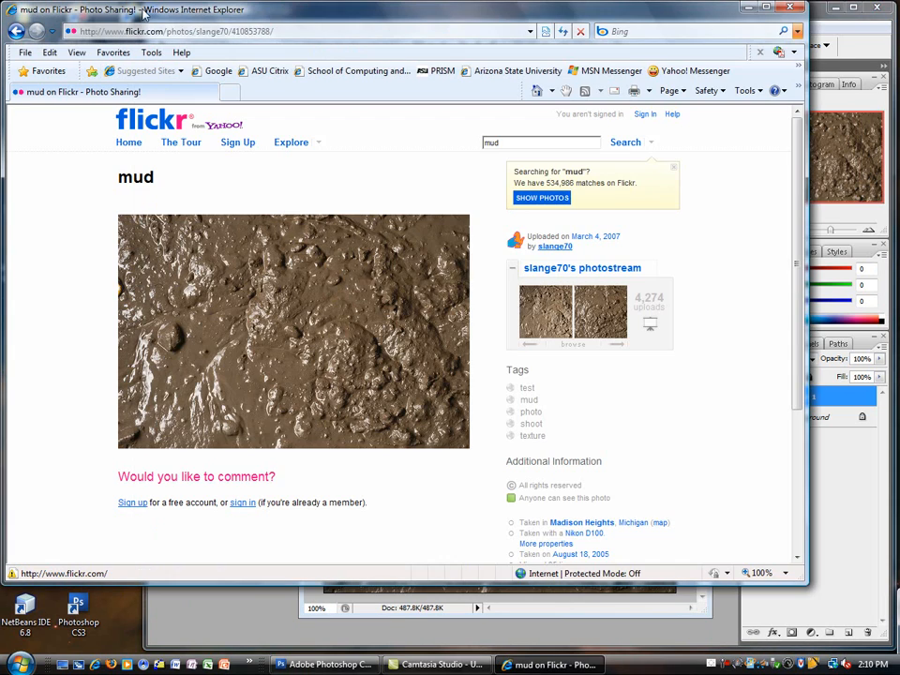
pyautogui.click(792, 9)
# Open the grass JPEG image from the Desktop.
pyautogui.click(158, 27)
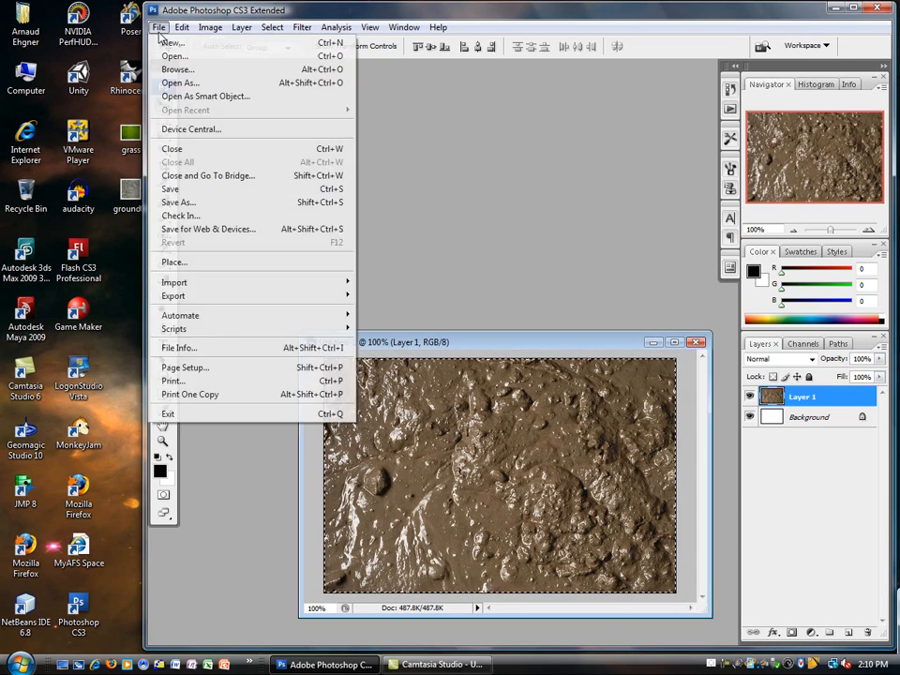
pyautogui.click(173, 58)
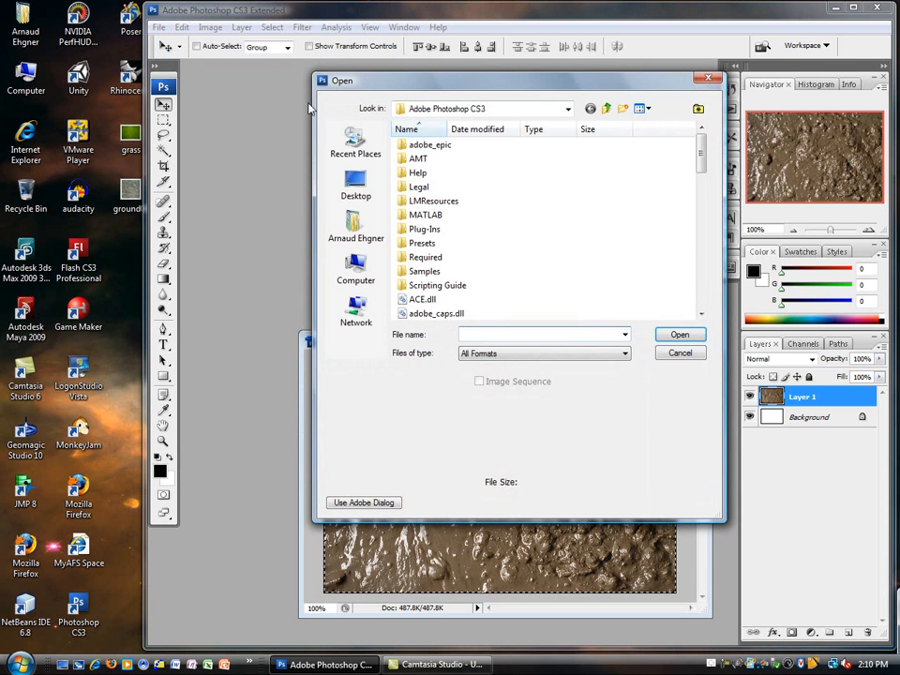
pyautogui.click(607, 108)
pyautogui.click(607, 108)
pyautogui.click(607, 108)
pyautogui.click(607, 107)
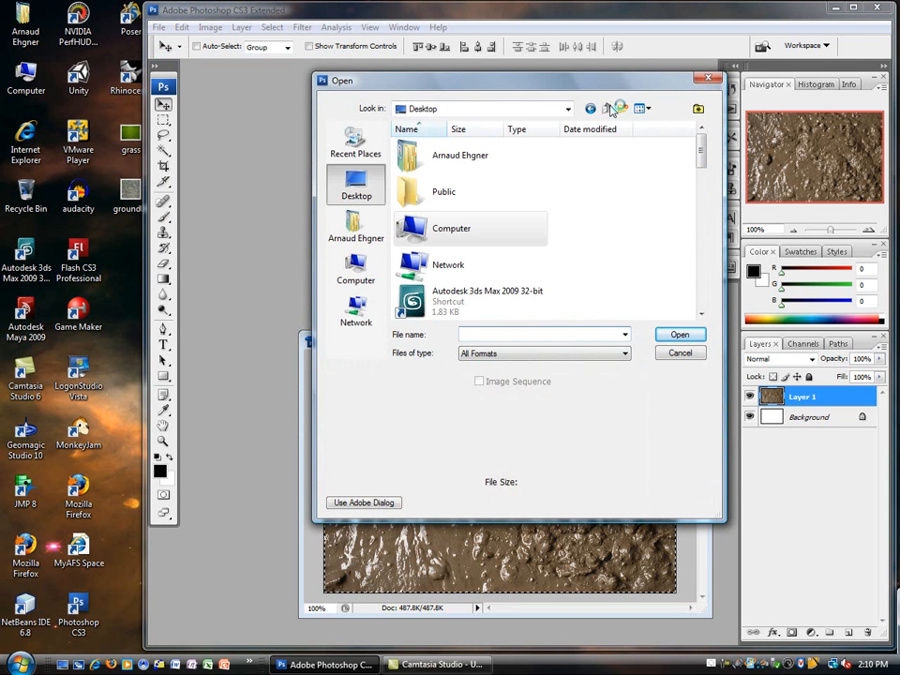
pyautogui.moveTo(702, 152); pyautogui.dragTo(703, 252)
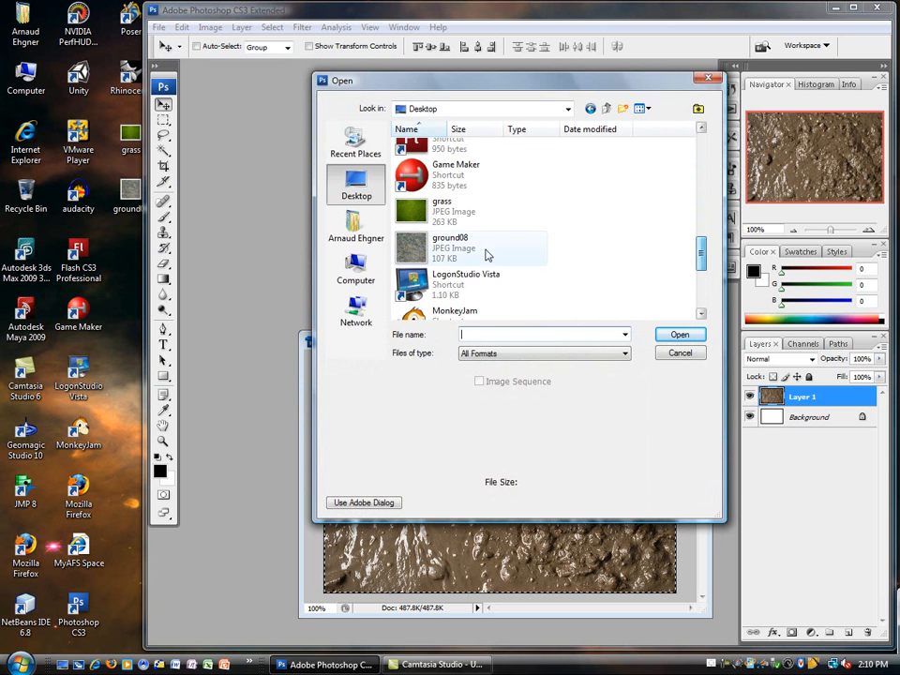
pyautogui.click(410, 216)
pyautogui.click(680, 336)
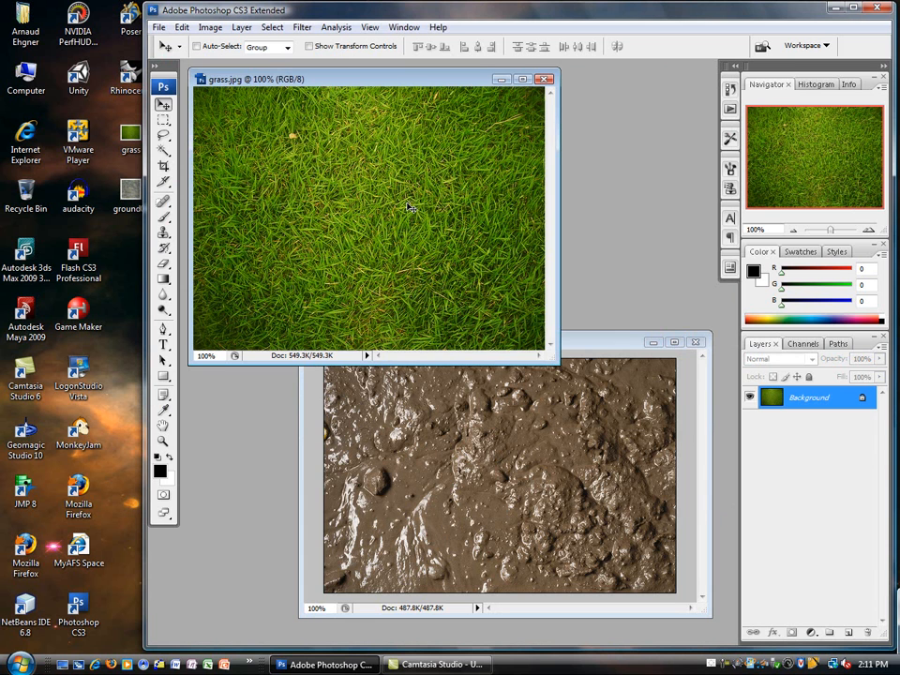
# Move the mud image window so it partly overlaps the grass image and enlarge the window.
pyautogui.moveTo(599, 351); pyautogui.dragTo(545, 200)
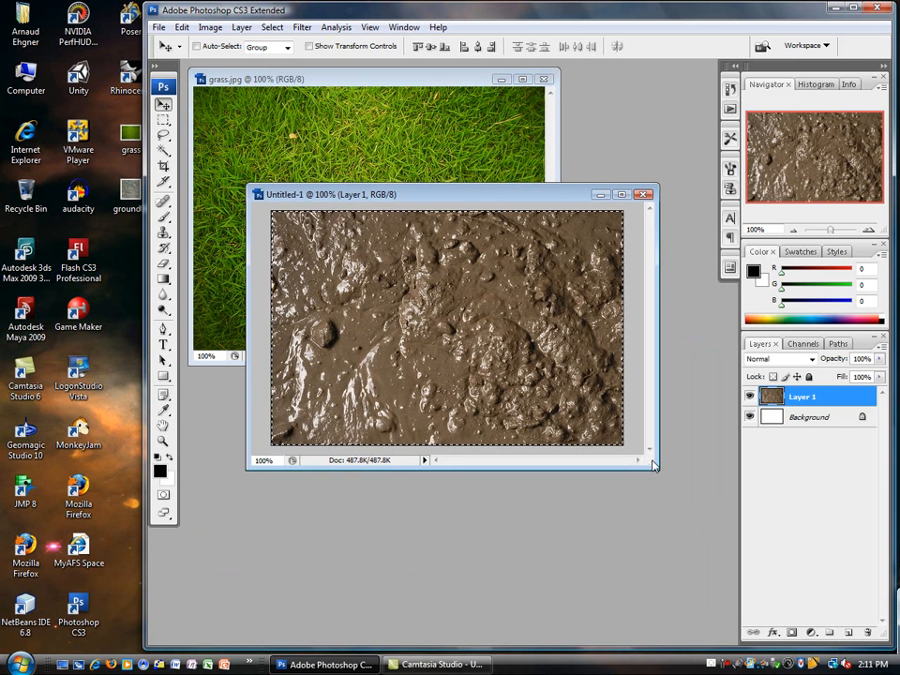
pyautogui.moveTo(658, 465); pyautogui.dragTo(690, 608)
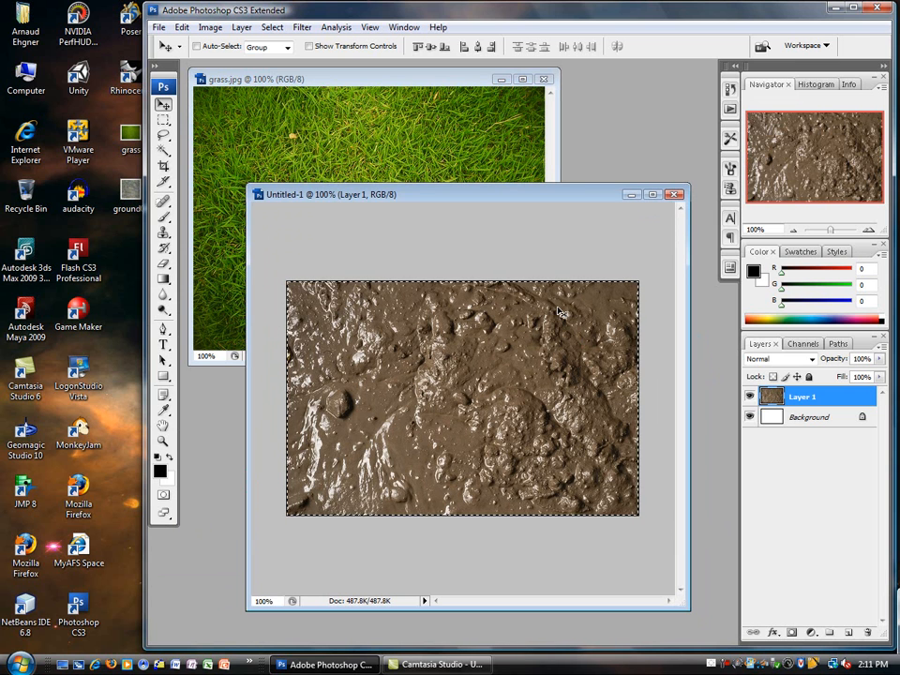
pyautogui.moveTo(419, 194)
pyautogui.mouseDown()
pyautogui.moveTo(421, 287)
pyautogui.moveTo(428, 195)
pyautogui.mouseUp()
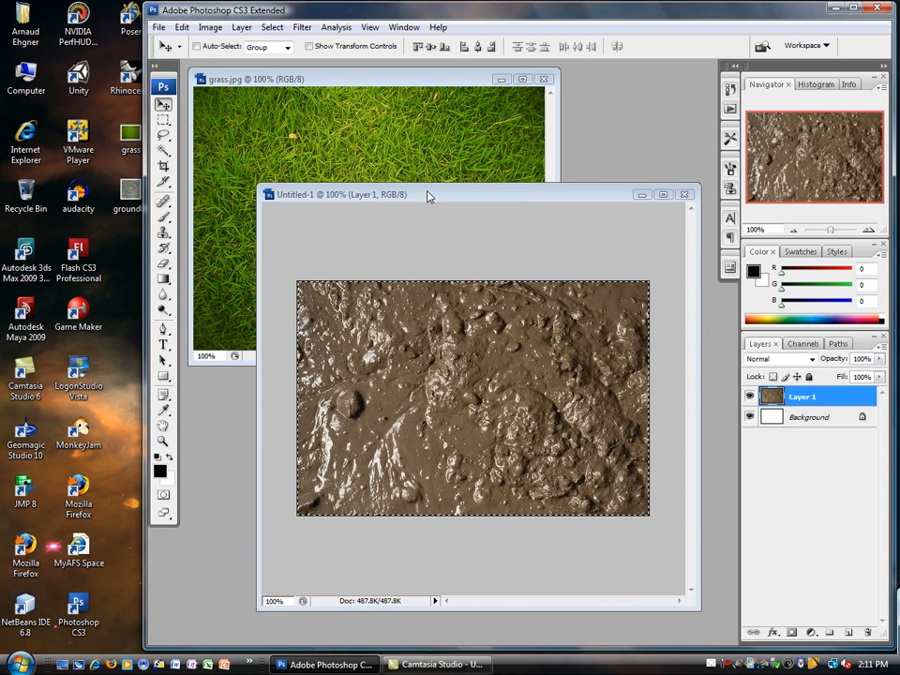
pyautogui.moveTo(428, 195); pyautogui.dragTo(432, 209)
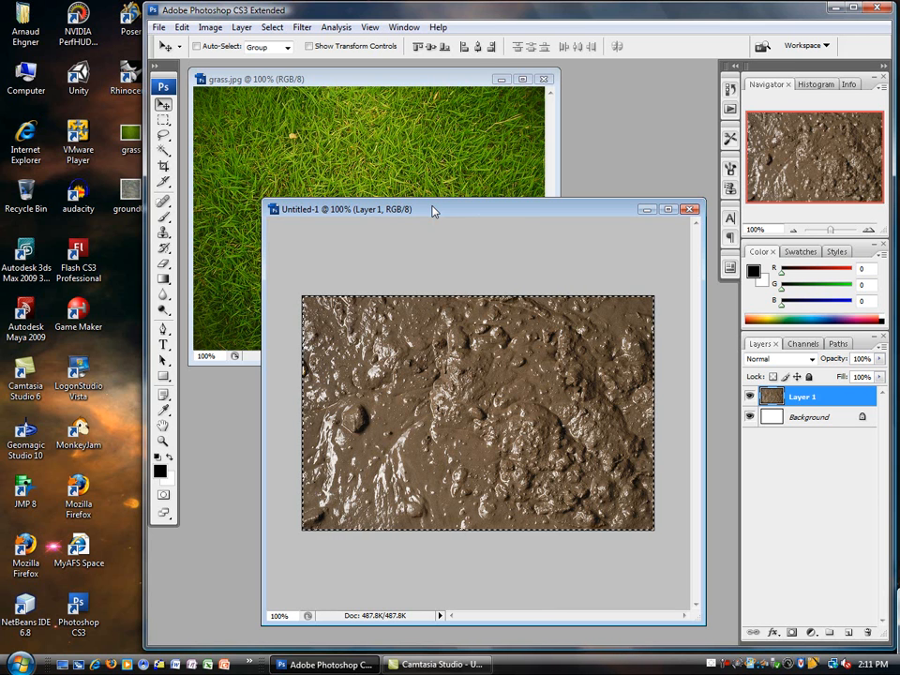
# Resize the mud image to a height of 256 pixels with its proportions constrained.
pyautogui.click(210, 28)
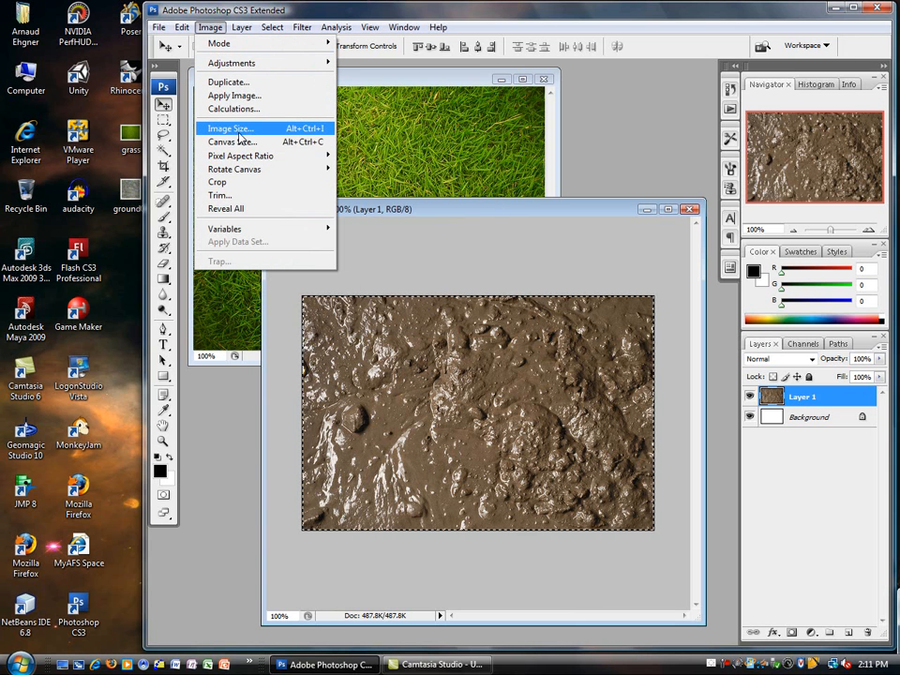
pyautogui.click(239, 130)
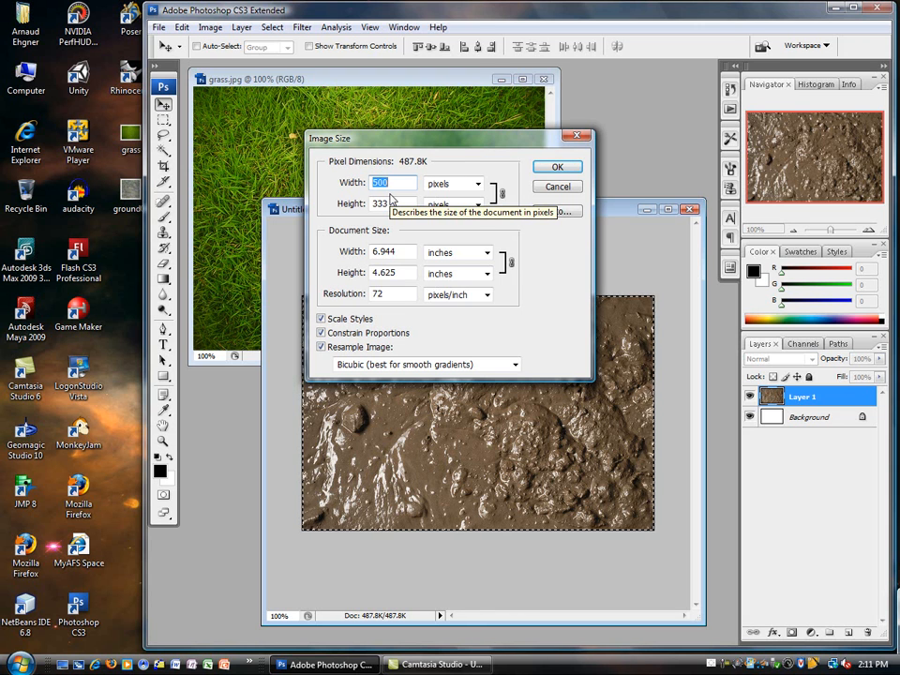
pyautogui.write('256')
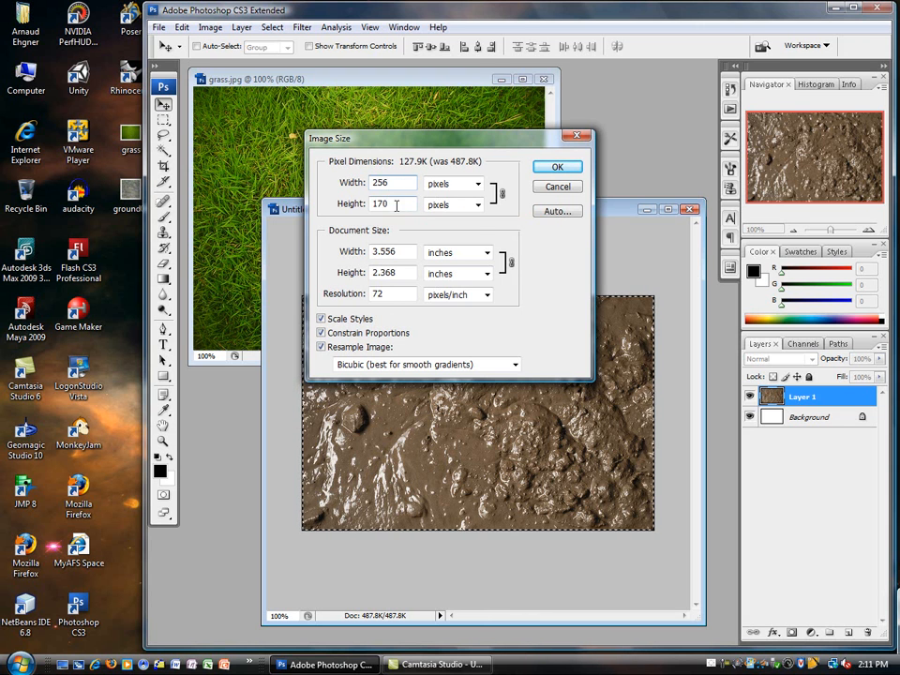
pyautogui.press('Tab')
pyautogui.write('256')
pyautogui.click(552, 172)
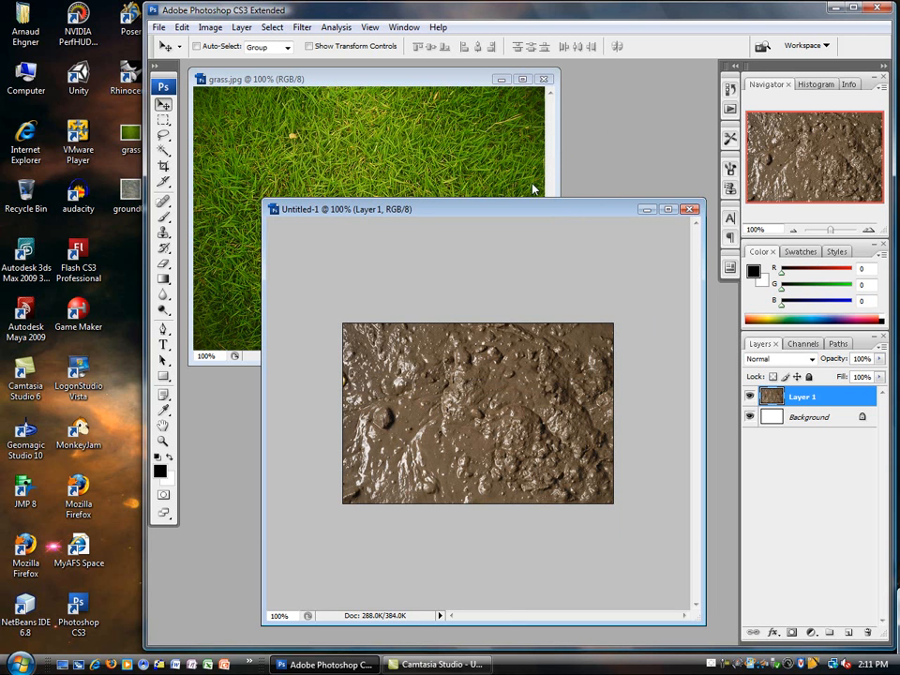
# Place a fixed-size 256 by 256 px rectangular marquee selection against the left edge of the mud image.
pyautogui.moveTo(525, 210)
pyautogui.mouseDown()
pyautogui.moveTo(438, 199)
pyautogui.moveTo(464, 183)
pyautogui.moveTo(475, 195)
pyautogui.moveTo(524, 199)
pyautogui.mouseUp()
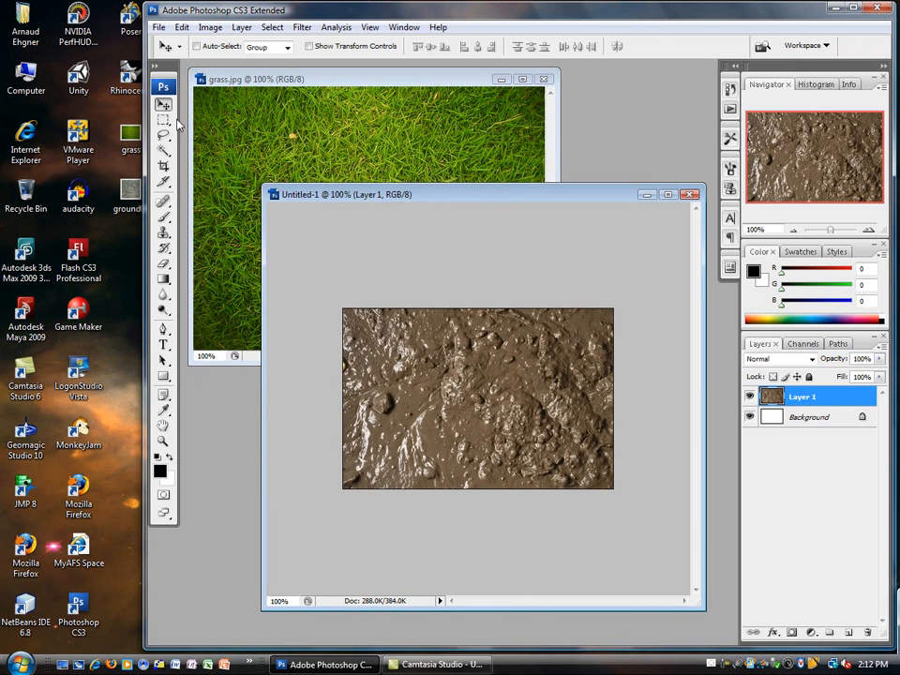
pyautogui.press('m')
pyautogui.click(447, 47)
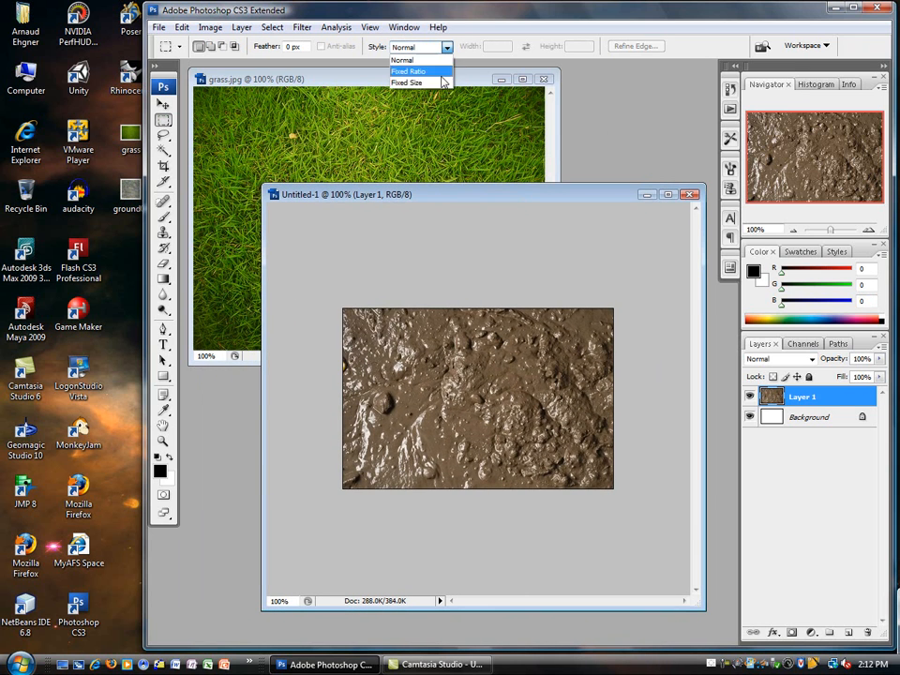
pyautogui.click(441, 85)
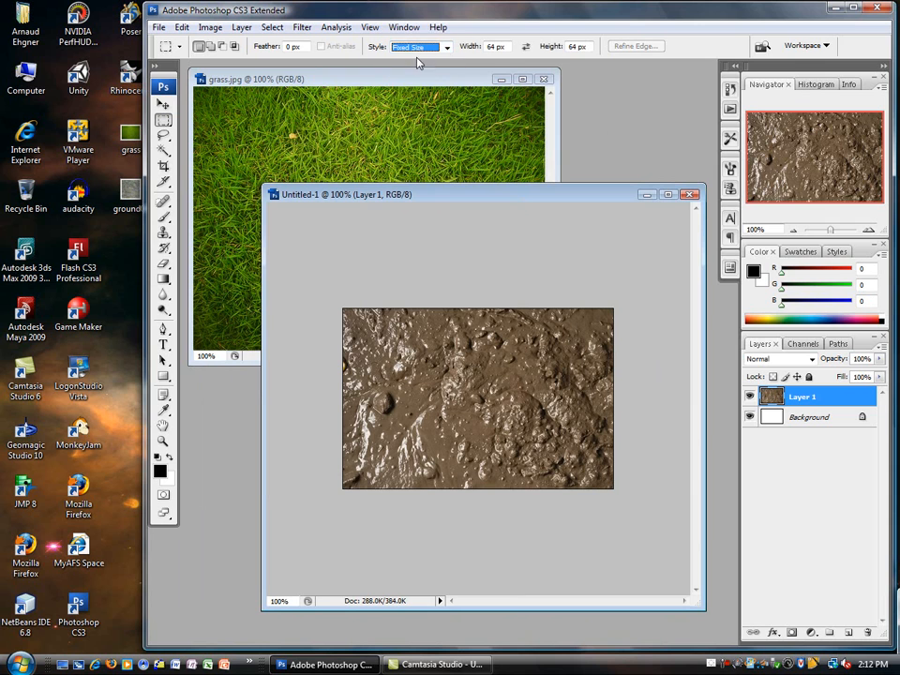
pyautogui.click(495, 46)
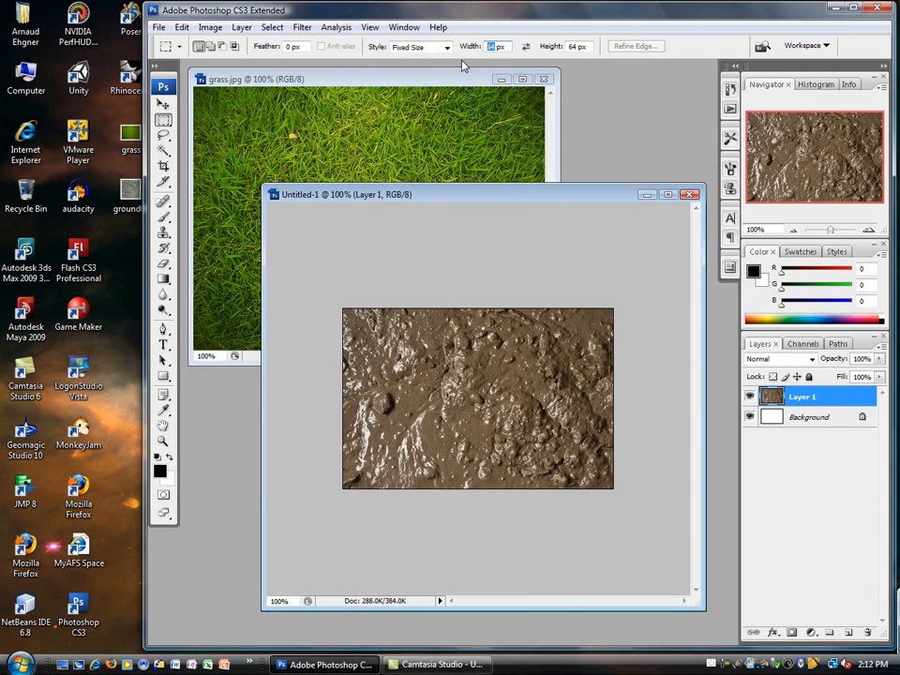
pyautogui.write('256')
pyautogui.click(427, 409)
pyautogui.moveTo(546, 421); pyautogui.dragTo(460, 423)
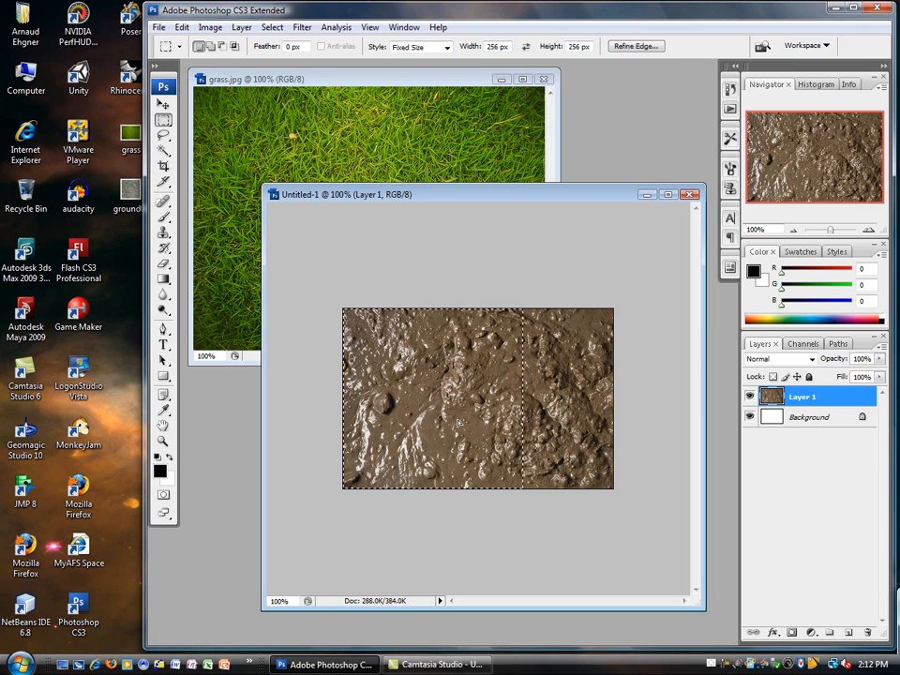
# Crop the mud image to the square selection and shrink its window around it.
pyautogui.click(210, 27)
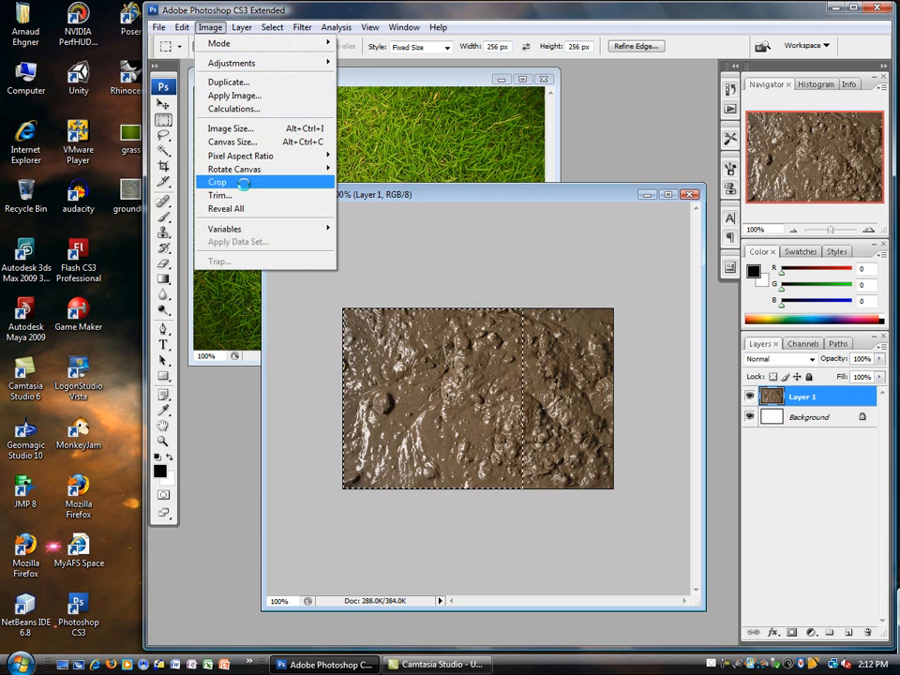
pyautogui.click(245, 184)
pyautogui.moveTo(262, 190); pyautogui.dragTo(411, 368)
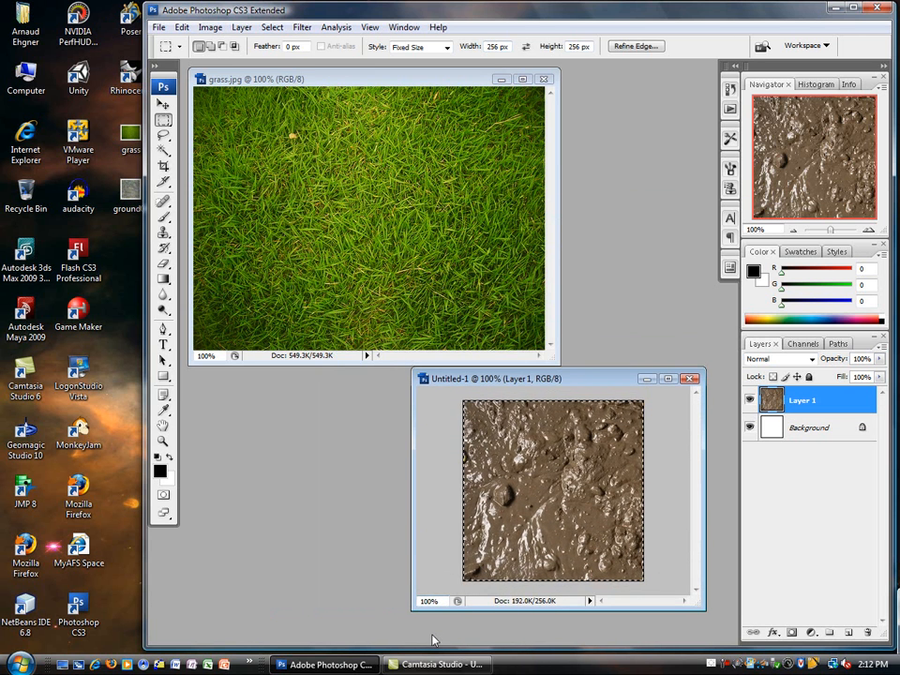
pyautogui.moveTo(409, 611); pyautogui.dragTo(401, 629)
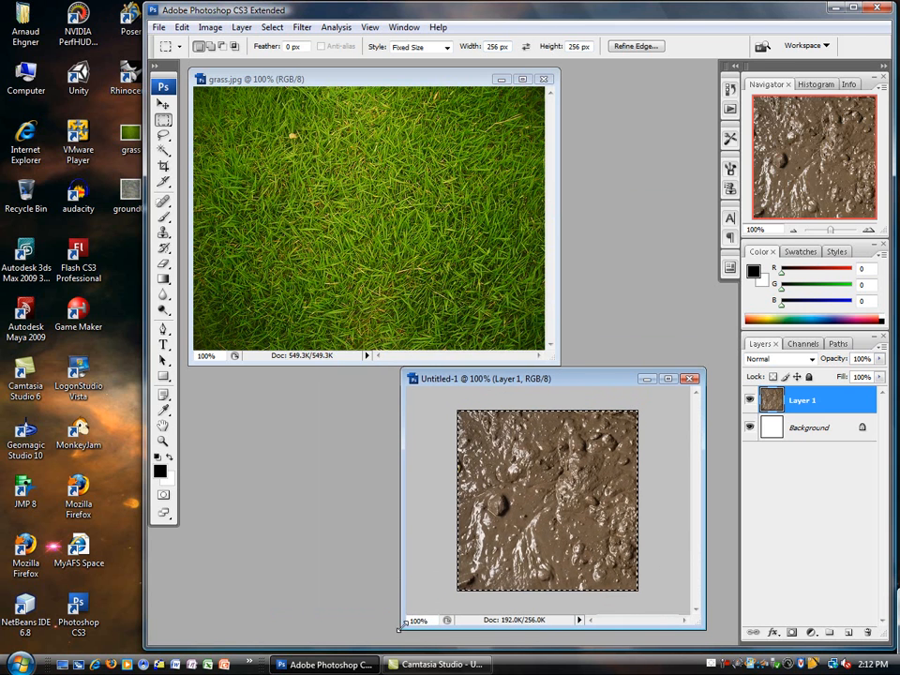
# Scale the cropped mud image to 50 percent in width and height.
pyautogui.click(210, 28)
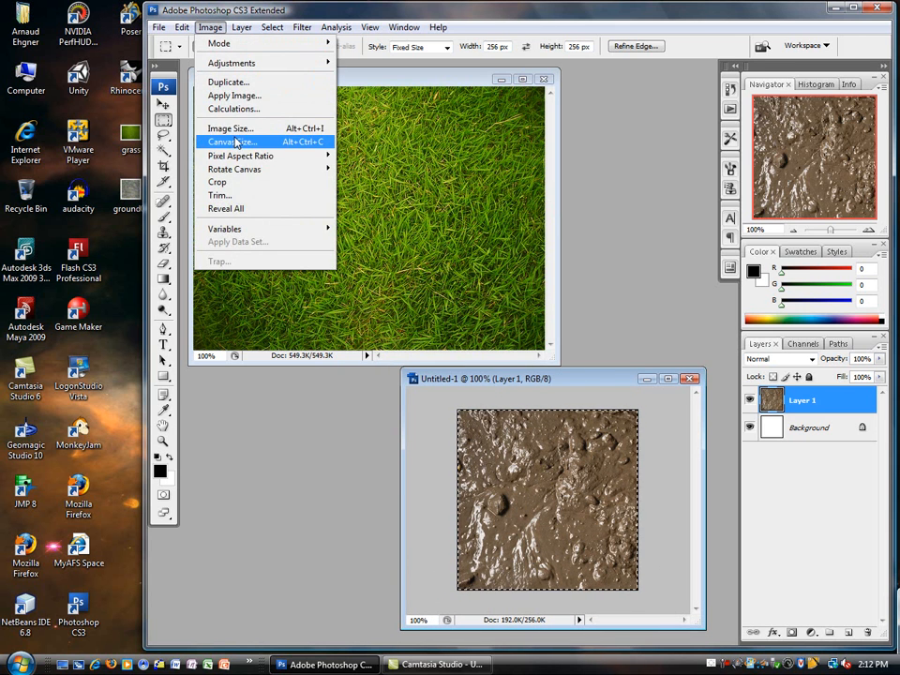
pyautogui.click(225, 104)
pyautogui.click(477, 183)
pyautogui.click(465, 200)
pyautogui.hotkey('shift', 'Tab')
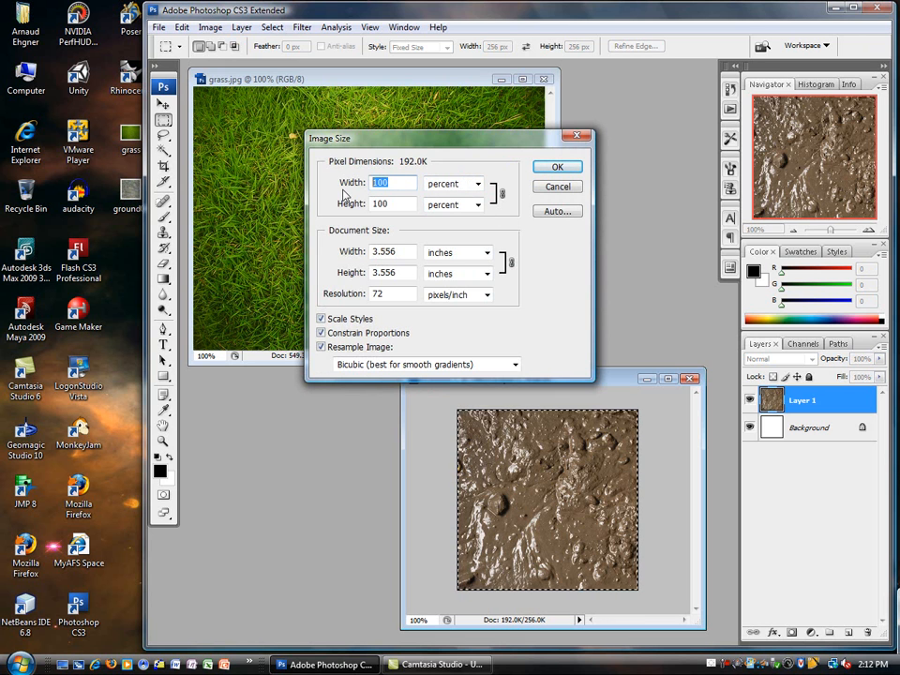
pyautogui.write('50')
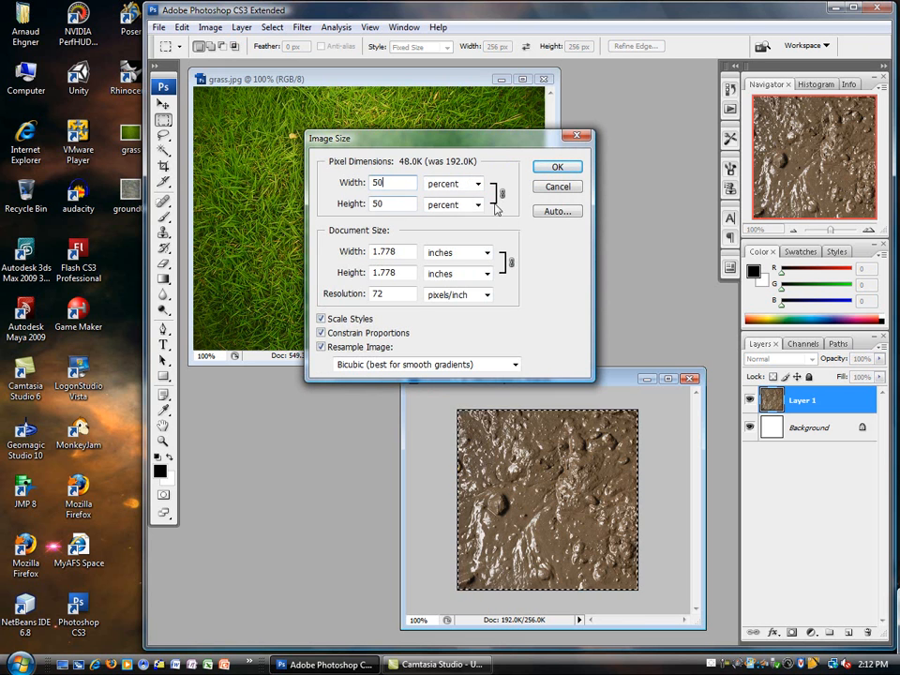
pyautogui.click(558, 169)
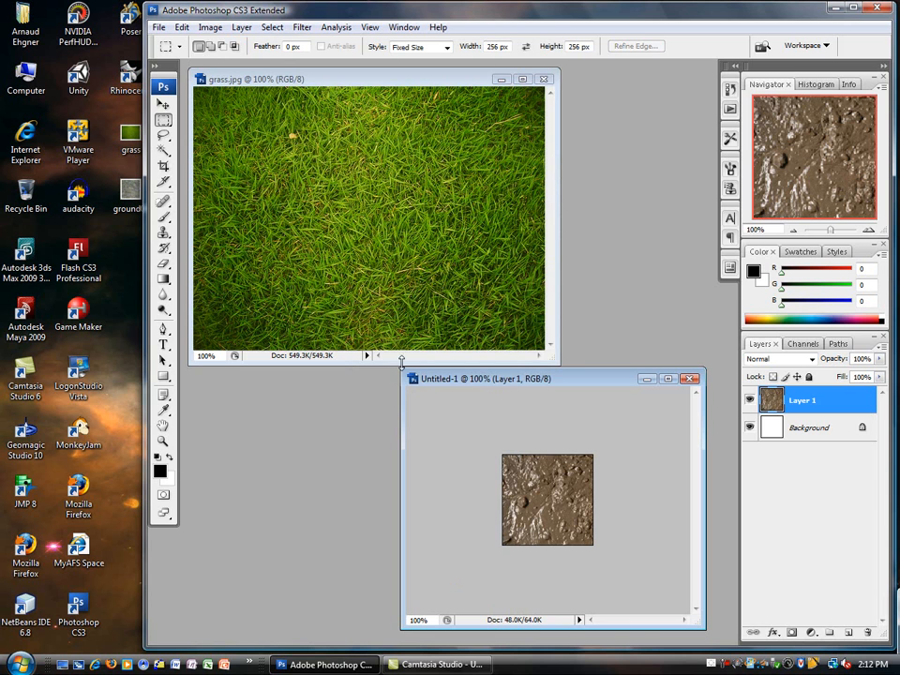
# Reposition and enlarge the mud image window and magnify the image to 300%.
pyautogui.moveTo(401, 367); pyautogui.dragTo(494, 424)
pyautogui.moveTo(555, 437); pyautogui.dragTo(291, 197)
pyautogui.moveTo(436, 389); pyautogui.dragTo(646, 623)
pyautogui.click(164, 440)
pyautogui.click(423, 409)
pyautogui.click(422, 410)
# Apply the Offset filter to the mud layer with +71 pixels right, +59 pixels down and Wrap Around.
pyautogui.click(303, 28)
pyautogui.moveTo(338, 322)
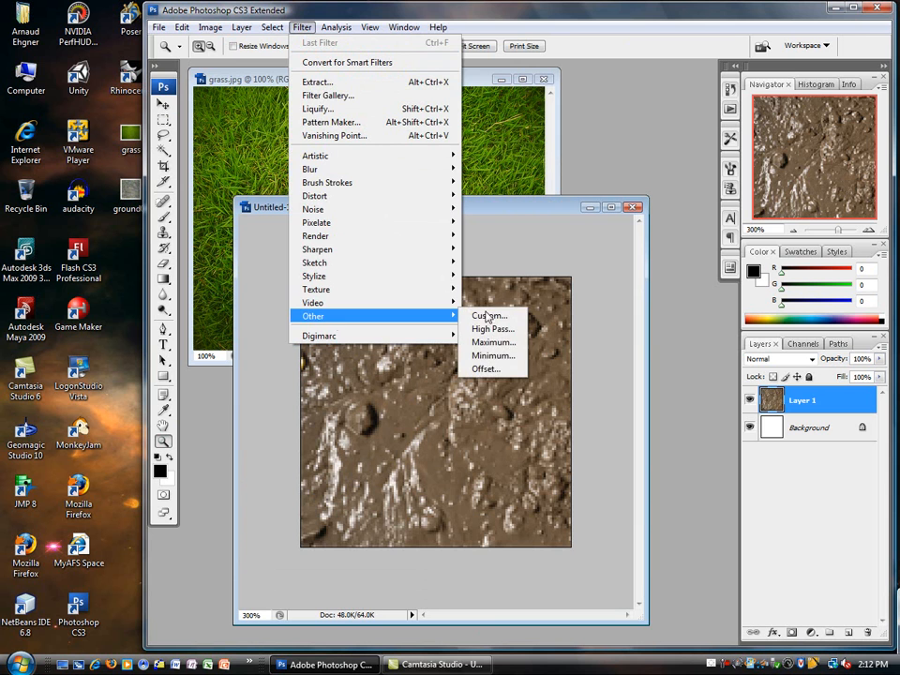
pyautogui.click(504, 368)
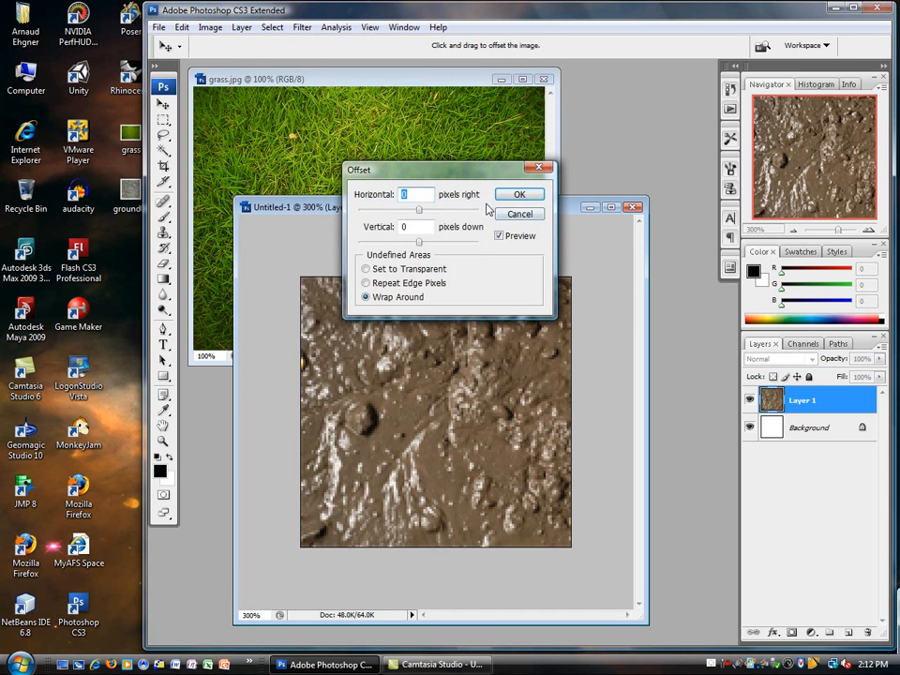
pyautogui.moveTo(483, 173); pyautogui.dragTo(646, 68)
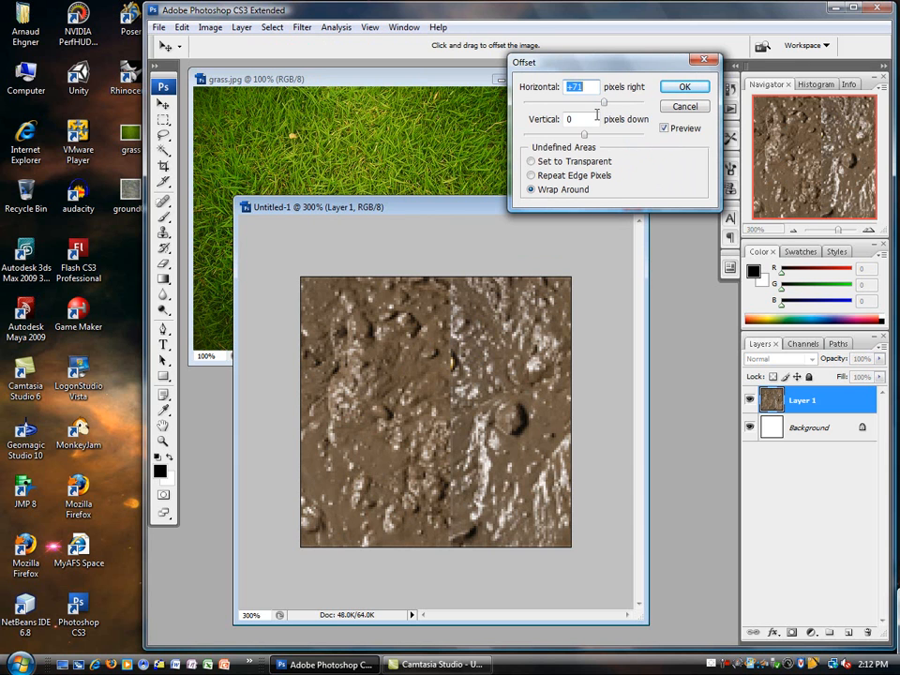
pyautogui.moveTo(591, 139); pyautogui.dragTo(602, 140)
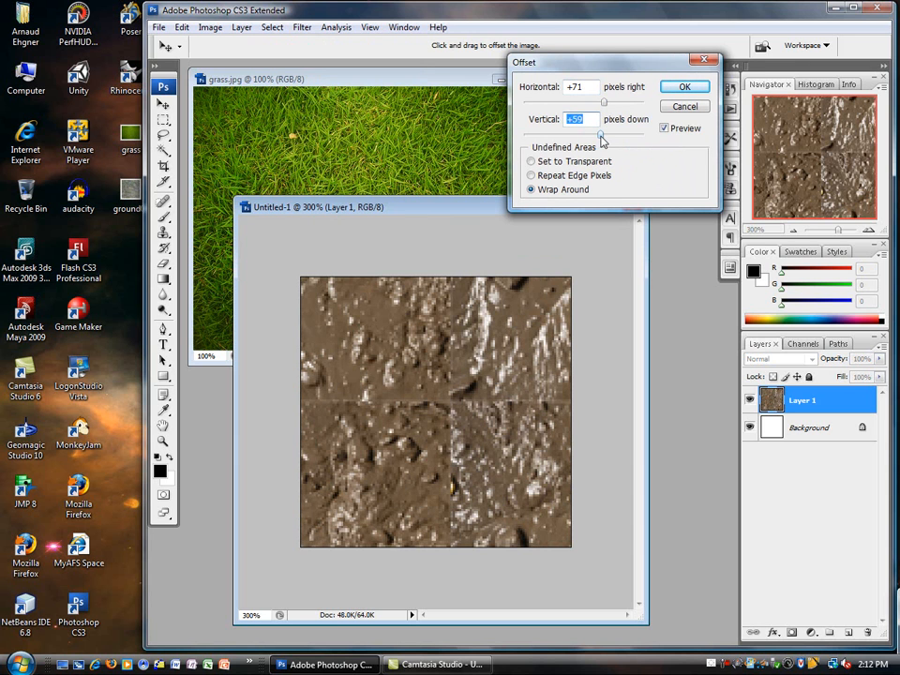
pyautogui.click(687, 85)
# Cover the horizontal and vertical seams across the mud layer with nearby texture using the 21 px Clone Stamp.
pyautogui.press('z')
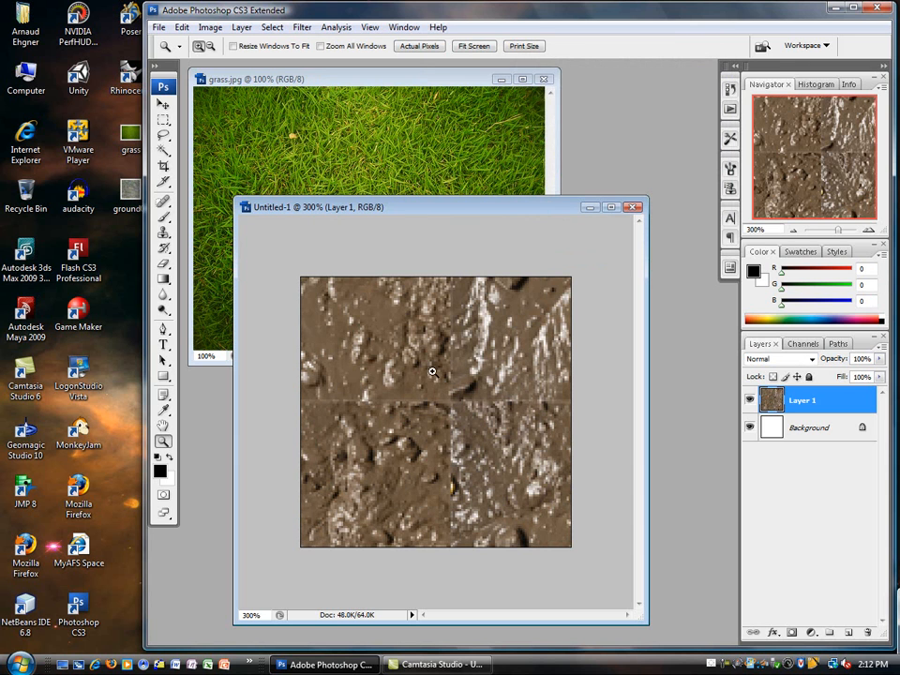
pyautogui.moveTo(522, 208); pyautogui.dragTo(519, 81)
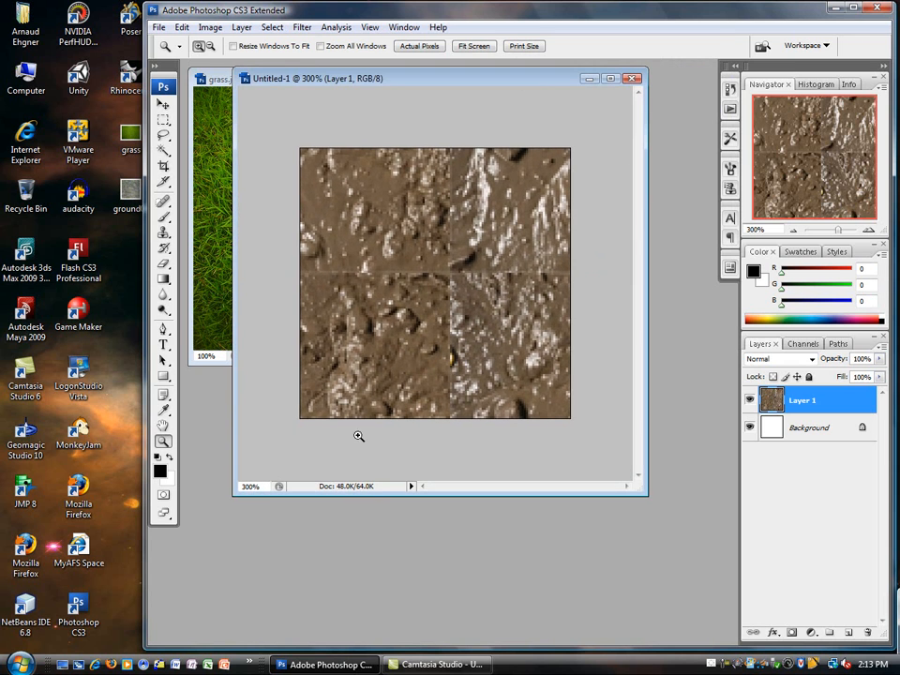
pyautogui.click(165, 202)
pyautogui.click(193, 215)
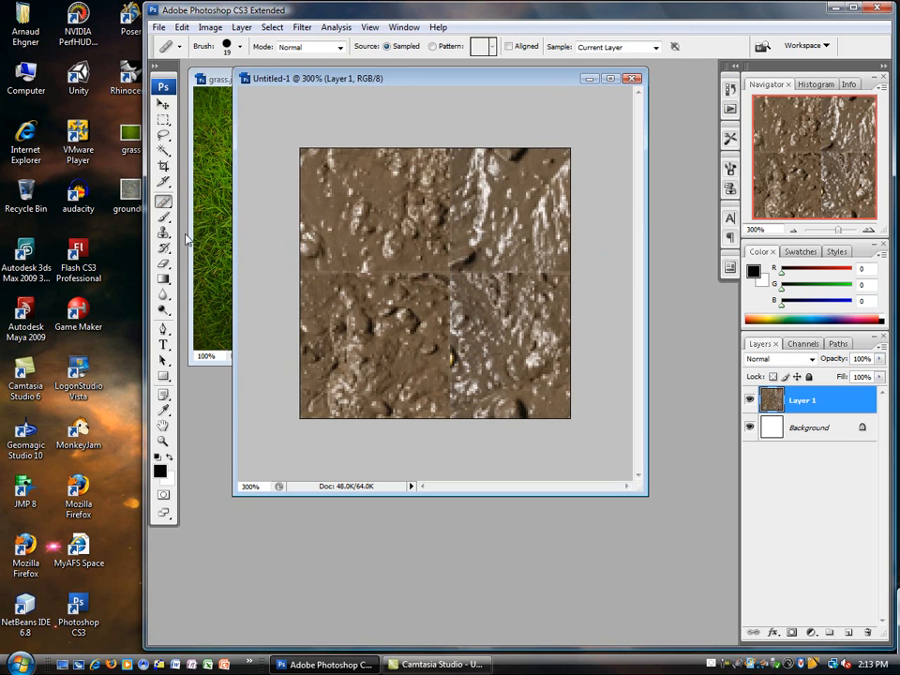
pyautogui.click(164, 233)
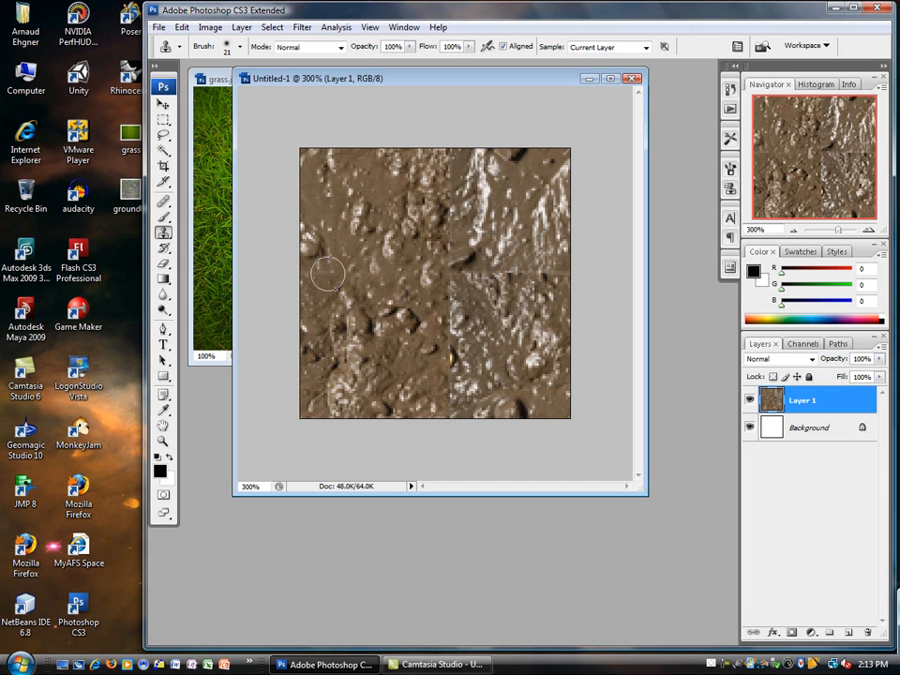
pyautogui.moveTo(457, 280); pyautogui.dragTo(456, 389)
pyautogui.moveTo(467, 274)
pyautogui.mouseDown()
pyautogui.moveTo(518, 278)
pyautogui.moveTo(550, 275)
pyautogui.mouseUp()
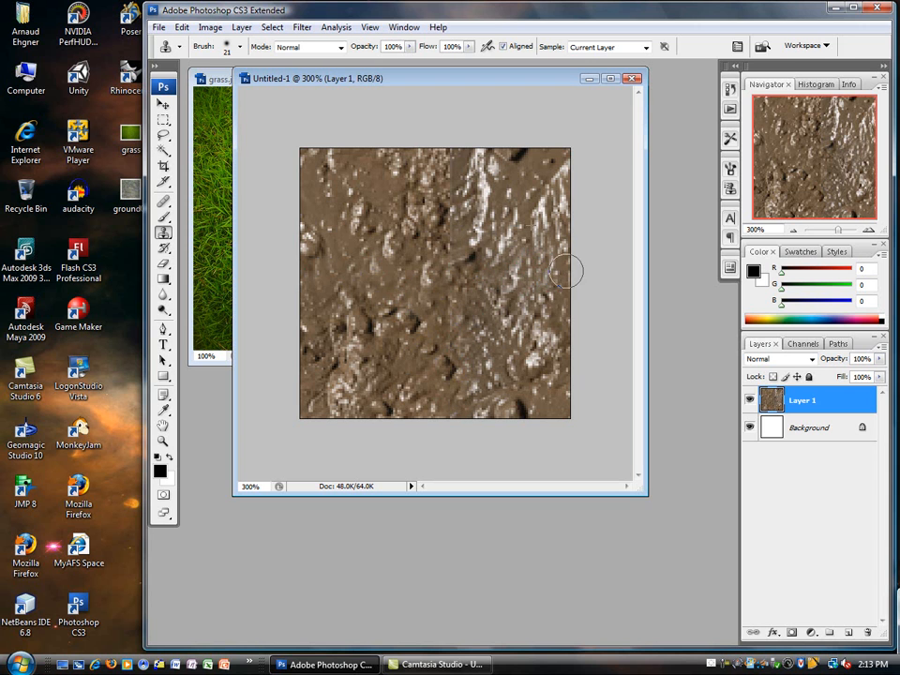
pyautogui.keyDown('alt'); pyautogui.click(458, 314); pyautogui.keyUp('alt')
pyautogui.moveTo(454, 227)
pyautogui.mouseDown()
pyautogui.moveTo(451, 173)
pyautogui.moveTo(438, 142)
pyautogui.mouseUp()
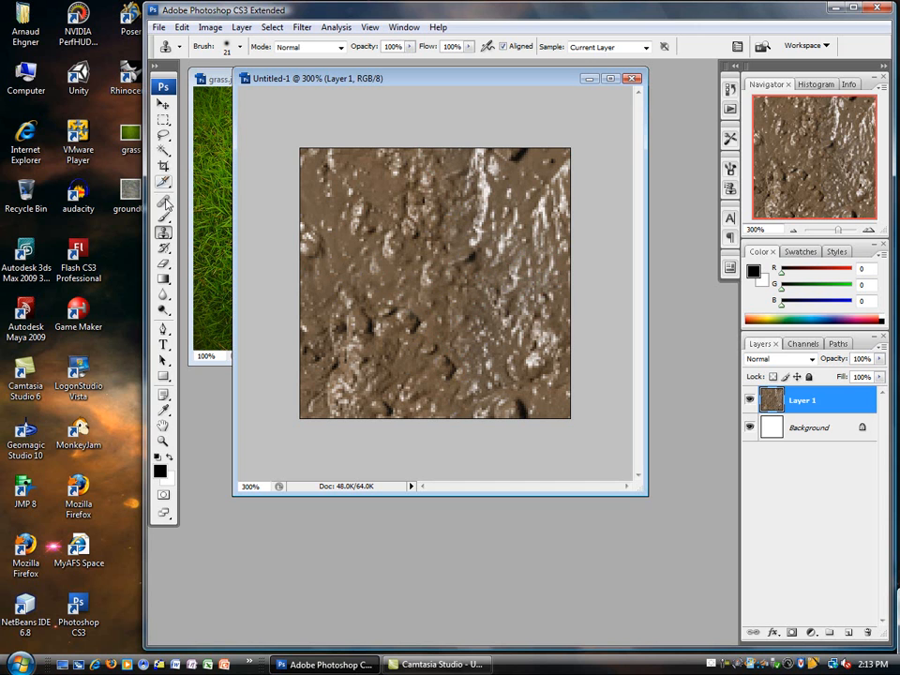
# Sample the mud near its left edge with the 19 px Healing Brush and paint over the bright streaks right of centre.
pyautogui.press('j')
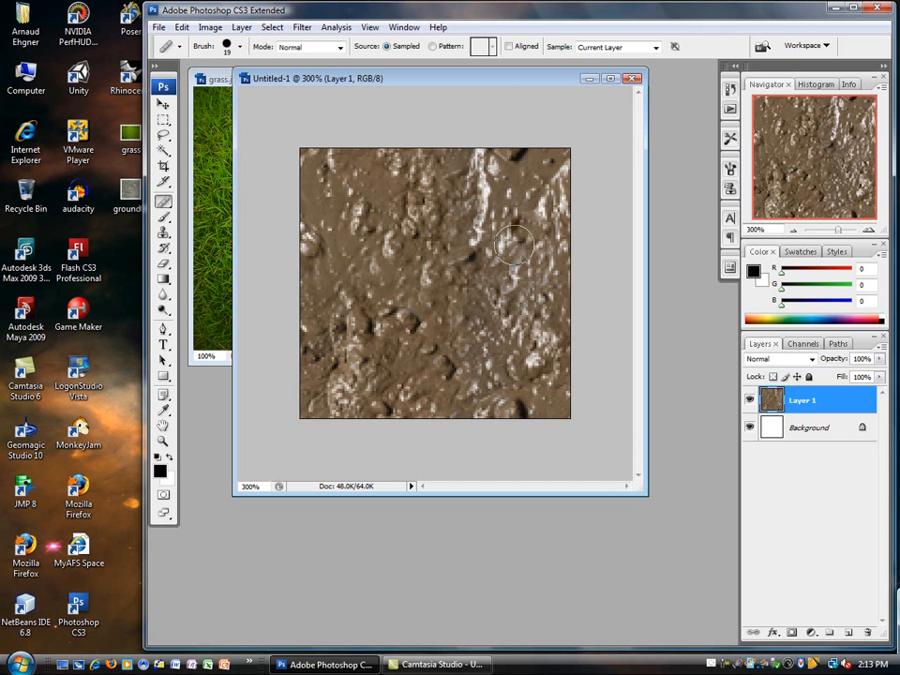
pyautogui.keyDown('alt'); pyautogui.click(328, 276); pyautogui.keyUp('alt')
pyautogui.click(485, 333)
pyautogui.click(459, 357)
pyautogui.click(460, 301)
pyautogui.click(458, 270)
pyautogui.click(458, 239)
pyautogui.moveTo(479, 285)
pyautogui.mouseDown()
pyautogui.moveTo(503, 320)
pyautogui.moveTo(457, 372)
pyautogui.moveTo(484, 373)
pyautogui.mouseUp()
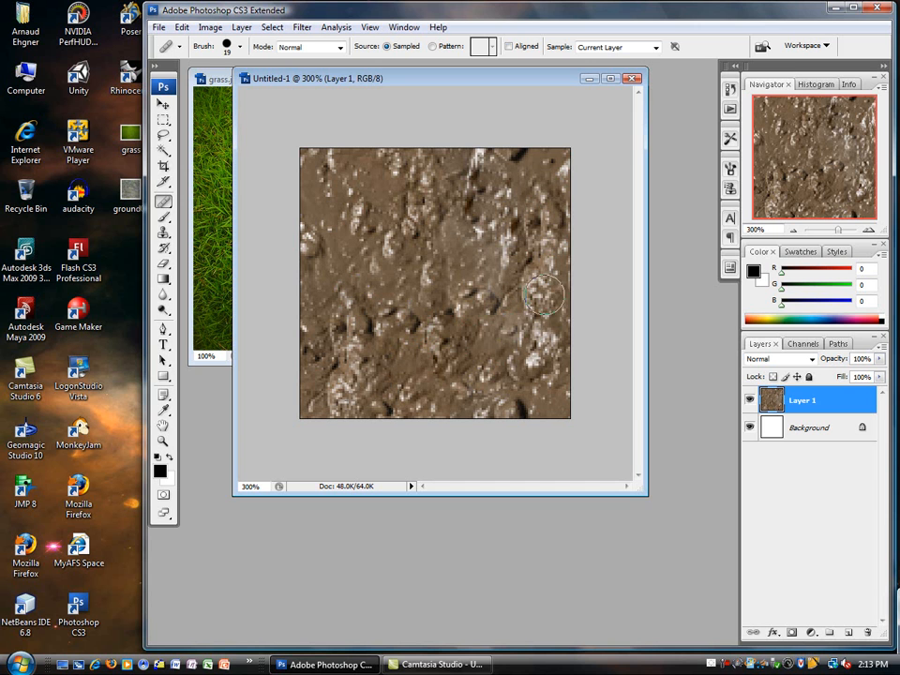
# Undo the last healing stroke and heal the bright streaks in the upper right half of the mud again.
pyautogui.hotkey('ctrl', 'z')
pyautogui.click(463, 258)
pyautogui.moveTo(462, 237); pyautogui.dragTo(454, 224)
pyautogui.click(506, 258)
pyautogui.click(520, 240)
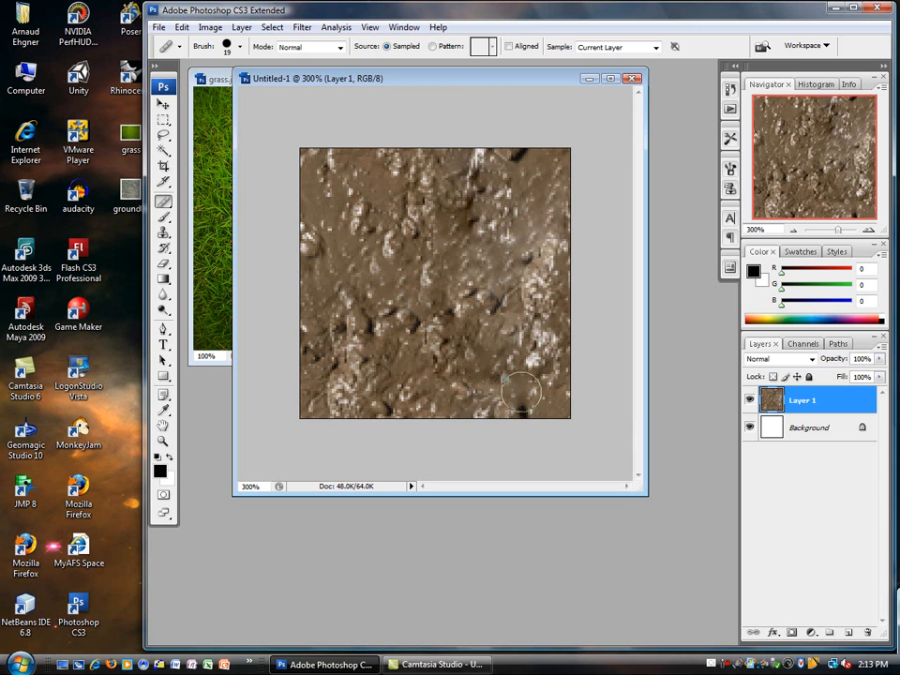
# Resample mud near the left edge and heal the bright clumps along the mud's lower right side.
pyautogui.keyDown('alt'); pyautogui.click(325, 268); pyautogui.keyUp('alt')
pyautogui.click(539, 330)
pyautogui.moveTo(544, 362); pyautogui.dragTo(543, 345)
pyautogui.click(543, 279)
pyautogui.keyDown('alt'); pyautogui.click(374, 266); pyautogui.keyUp('alt')
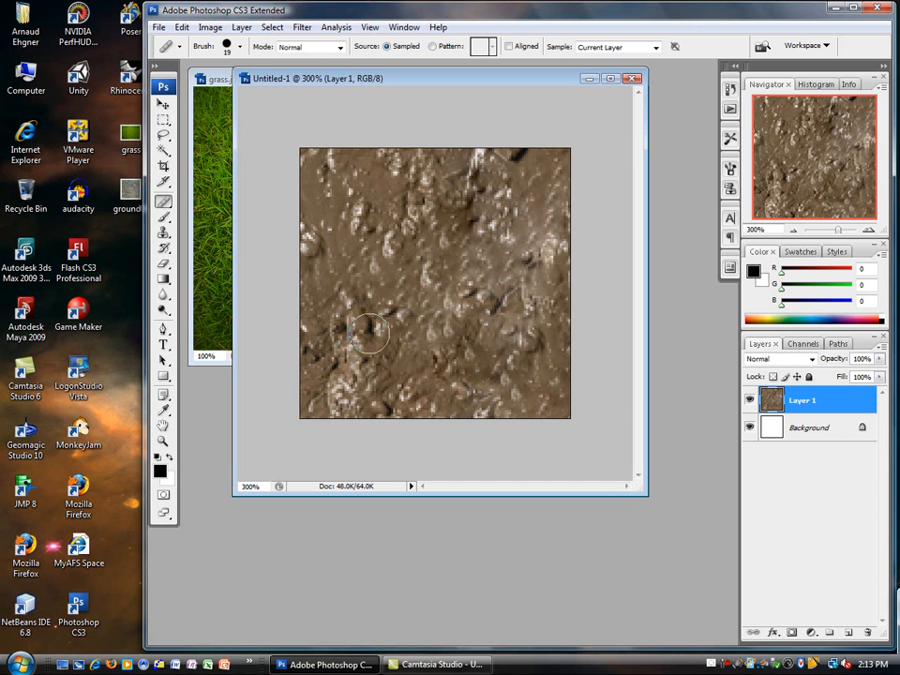
# Check the mud texture at 100% and reapply the Offset filter with its last settings.
pyautogui.click(164, 441)
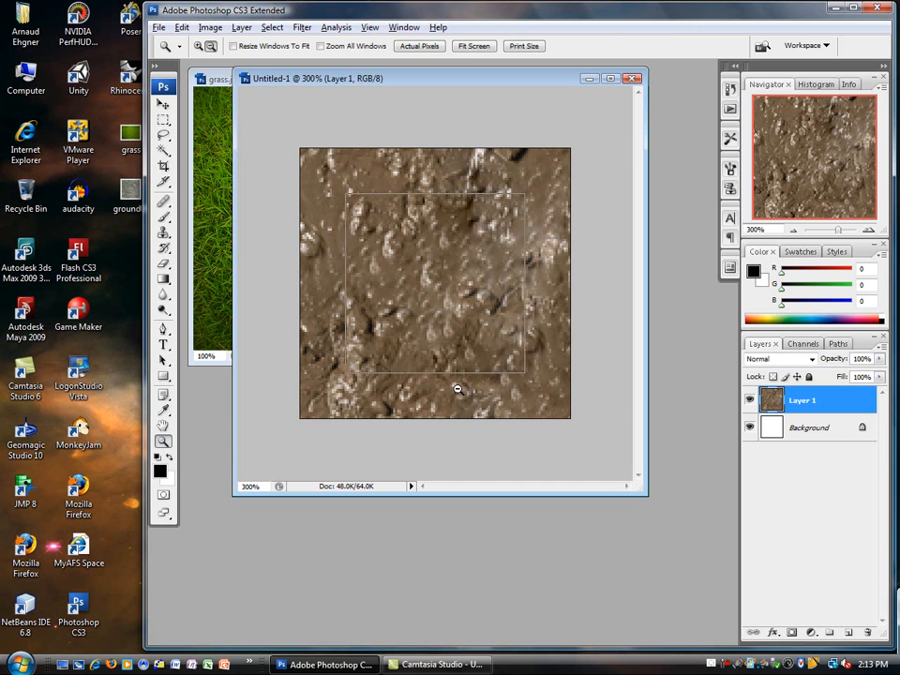
pyautogui.keyDown('alt'); pyautogui.click(459, 392); pyautogui.keyUp('alt')
pyautogui.keyDown('alt'); pyautogui.click(459, 389); pyautogui.keyUp('alt')
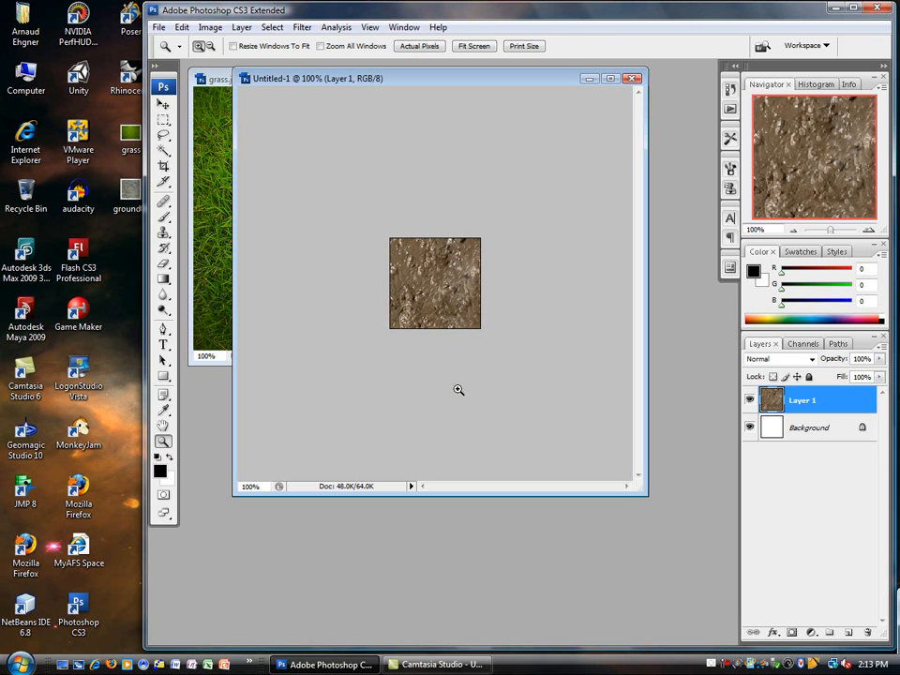
pyautogui.click(440, 295)
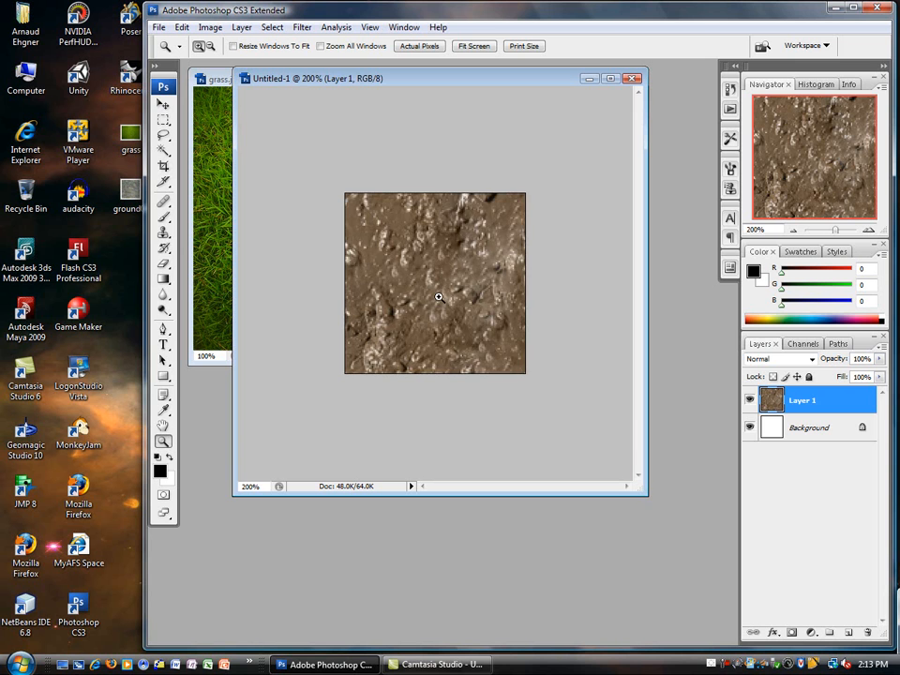
pyautogui.click(439, 297)
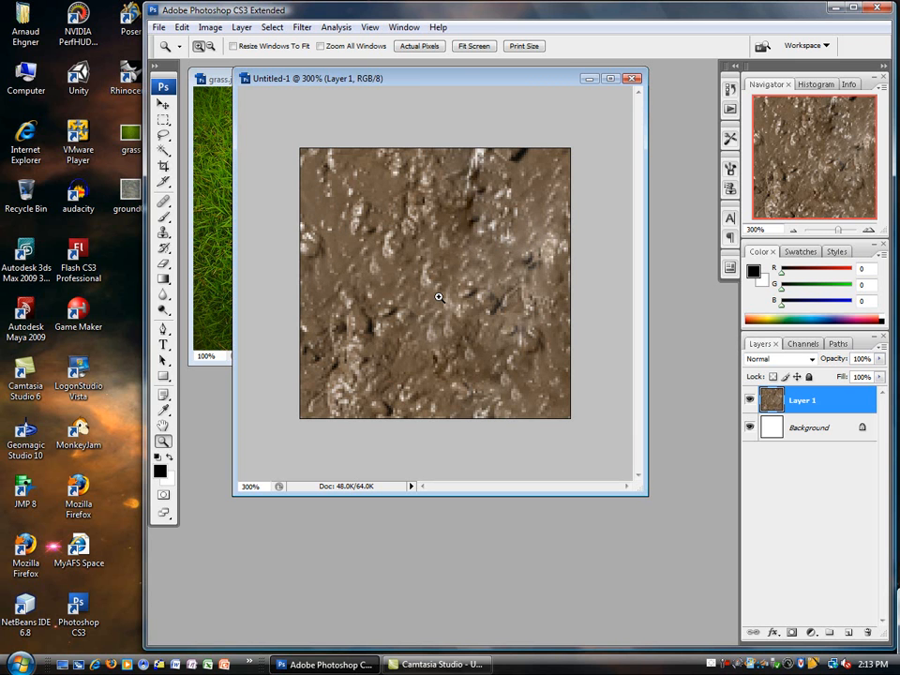
pyautogui.click(302, 27)
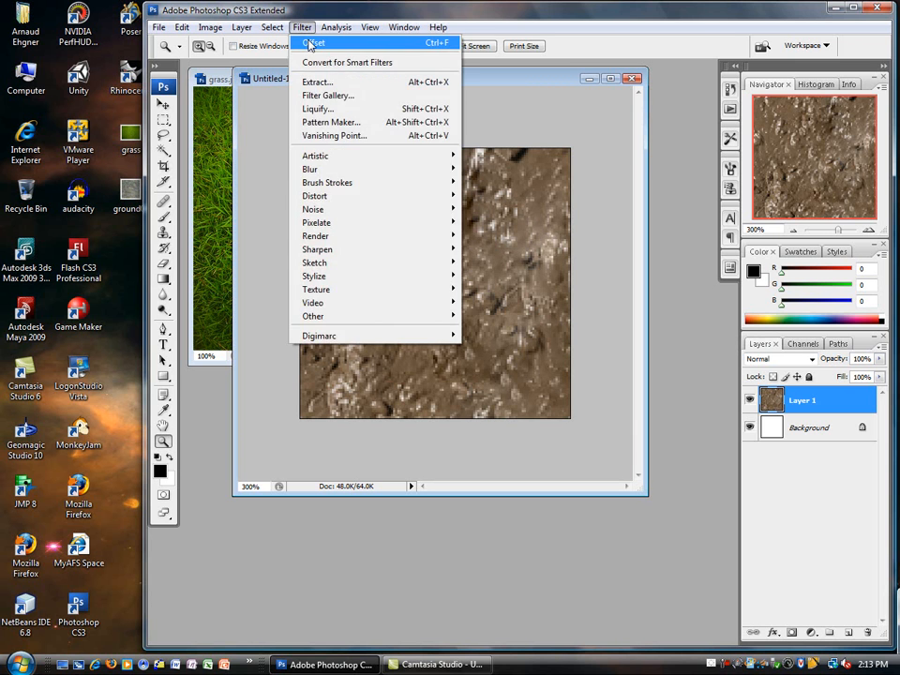
pyautogui.click(312, 40)
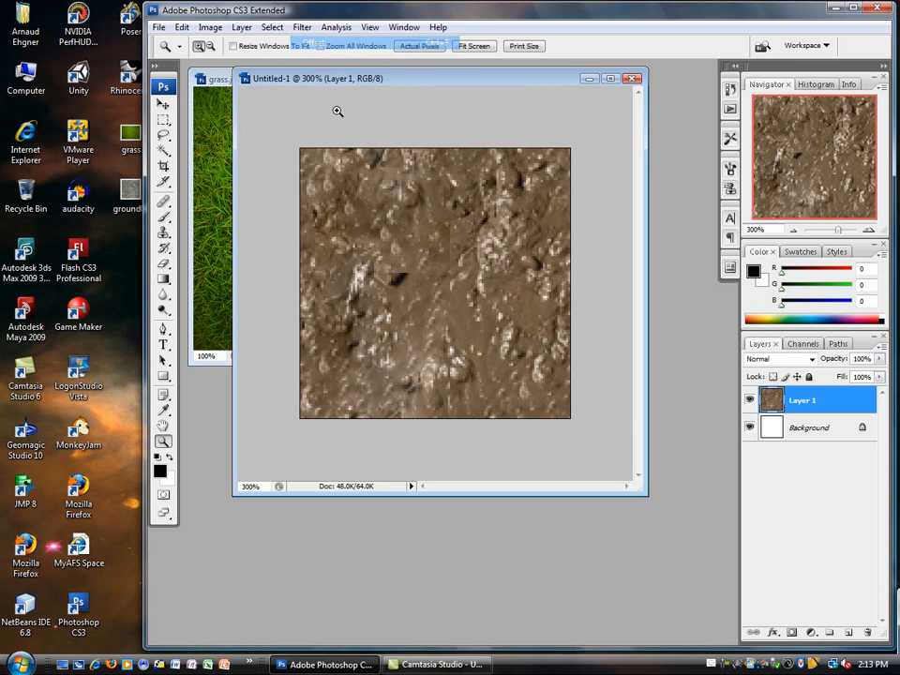
# Clone mud sampled from the lower middle over the remaining horizontal seam across the image's left half.
pyautogui.click(165, 235)
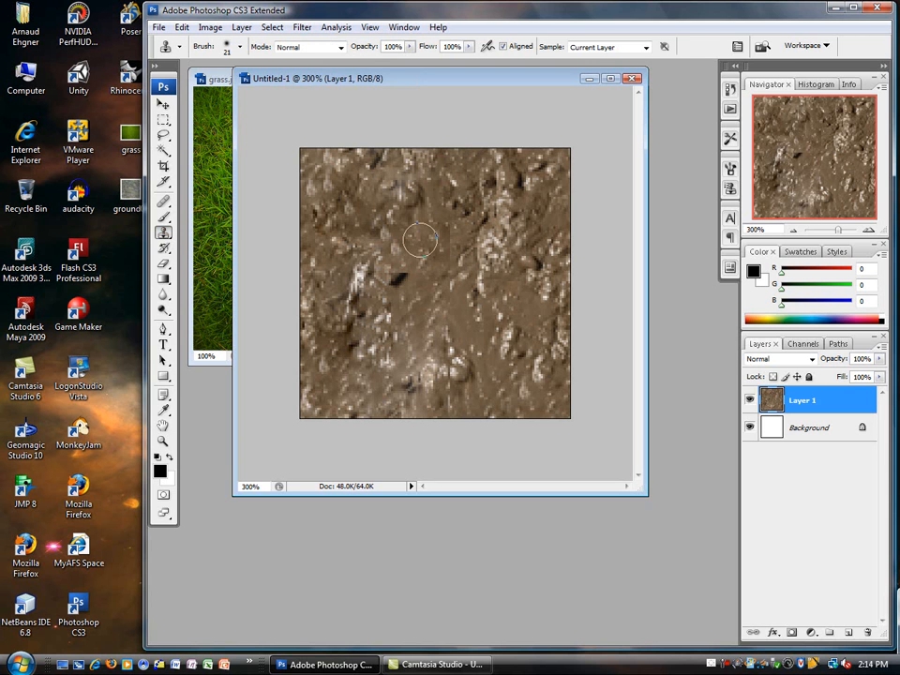
pyautogui.keyDown('alt'); pyautogui.click(432, 369); pyautogui.keyUp('alt')
pyautogui.click(439, 269)
pyautogui.click(413, 272)
pyautogui.click(387, 271)
pyautogui.click(365, 272)
pyautogui.click(343, 276)
pyautogui.click(325, 278)
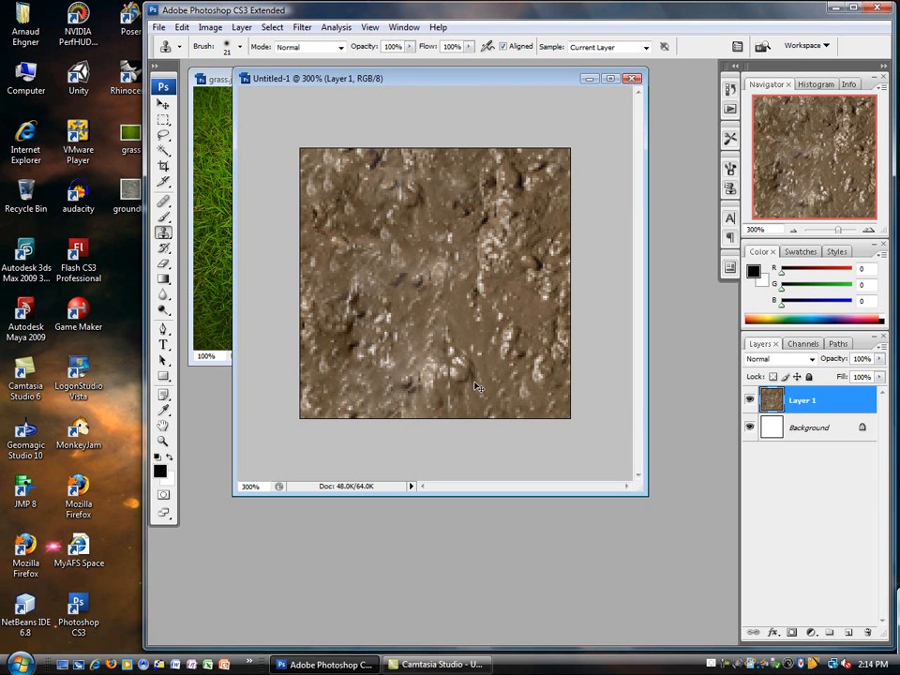
# Raise the Clone Stamp brush's hardness to its maximum and clone over the blurry patches around the mud's centre.
pyautogui.click(228, 48)
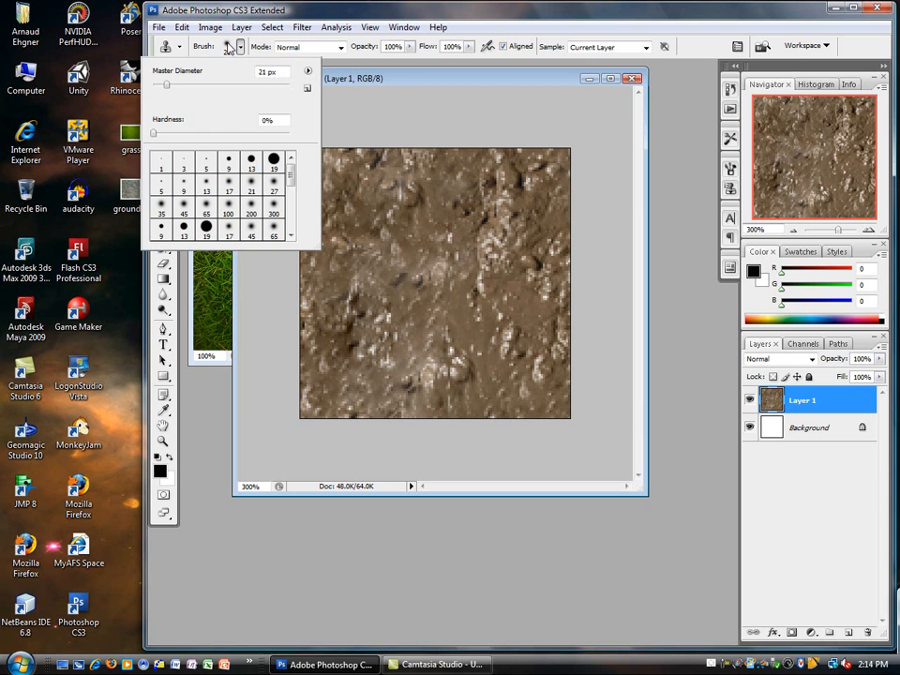
pyautogui.moveTo(154, 133); pyautogui.dragTo(315, 139)
pyautogui.press('Return')
pyautogui.moveTo(436, 244)
pyautogui.mouseDown()
pyautogui.moveTo(457, 340)
pyautogui.moveTo(452, 380)
pyautogui.mouseUp()
pyautogui.moveTo(438, 288)
pyautogui.mouseDown()
pyautogui.moveTo(411, 289)
pyautogui.moveTo(514, 310)
pyautogui.moveTo(457, 347)
pyautogui.moveTo(412, 300)
pyautogui.moveTo(403, 263)
pyautogui.moveTo(437, 226)
pyautogui.moveTo(376, 174)
pyautogui.moveTo(382, 178)
pyautogui.mouseUp()
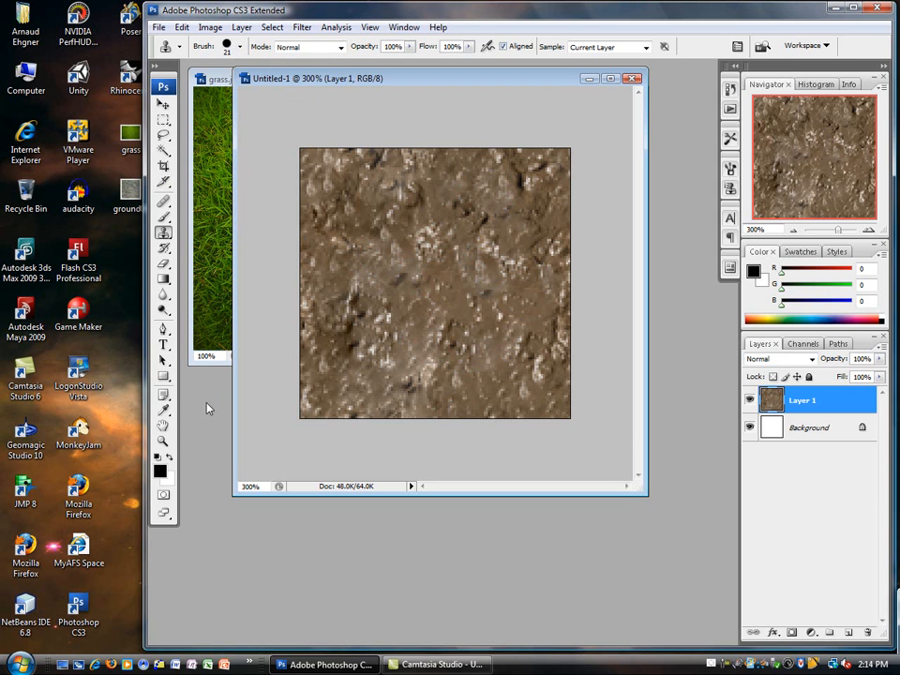
# Zoom the finished mud texture out to 100% and define it as a pattern named mud.
pyautogui.click(164, 440)
pyautogui.keyDown('alt'); pyautogui.click(392, 327); pyautogui.keyUp('alt')
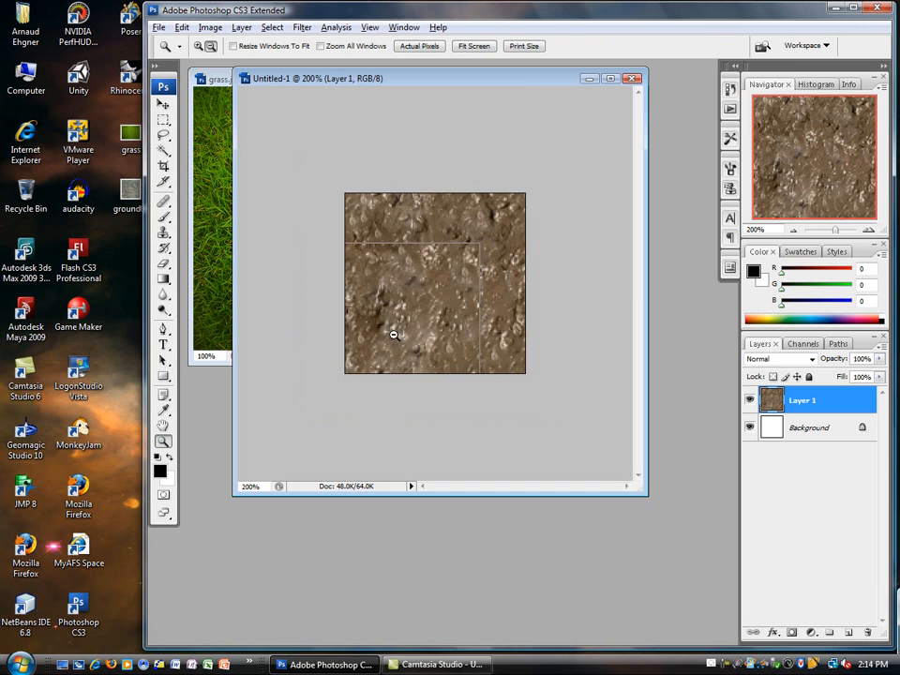
pyautogui.keyDown('alt'); pyautogui.click(398, 334); pyautogui.keyUp('alt')
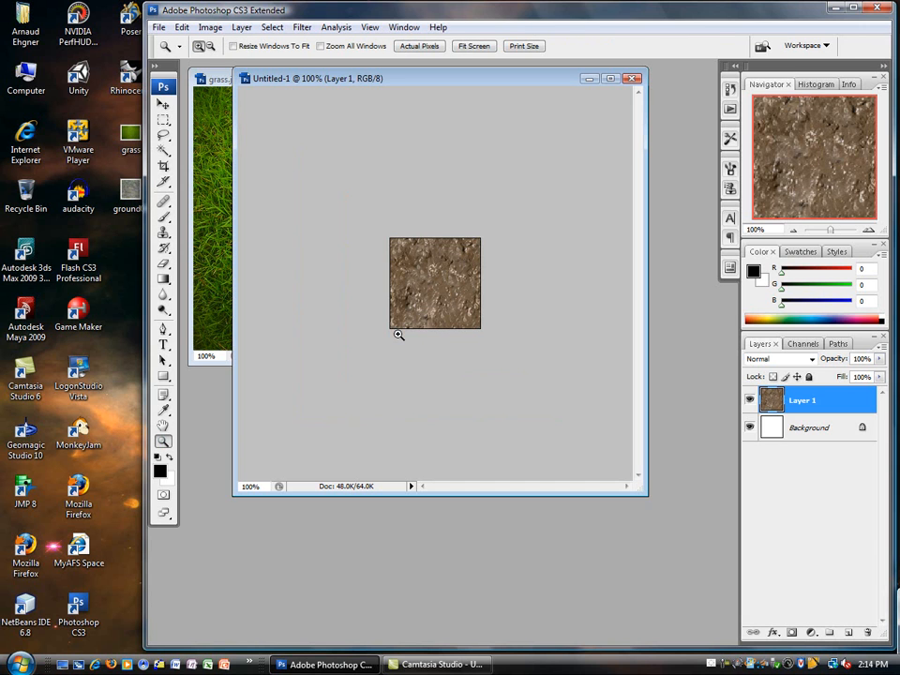
pyautogui.click(182, 27)
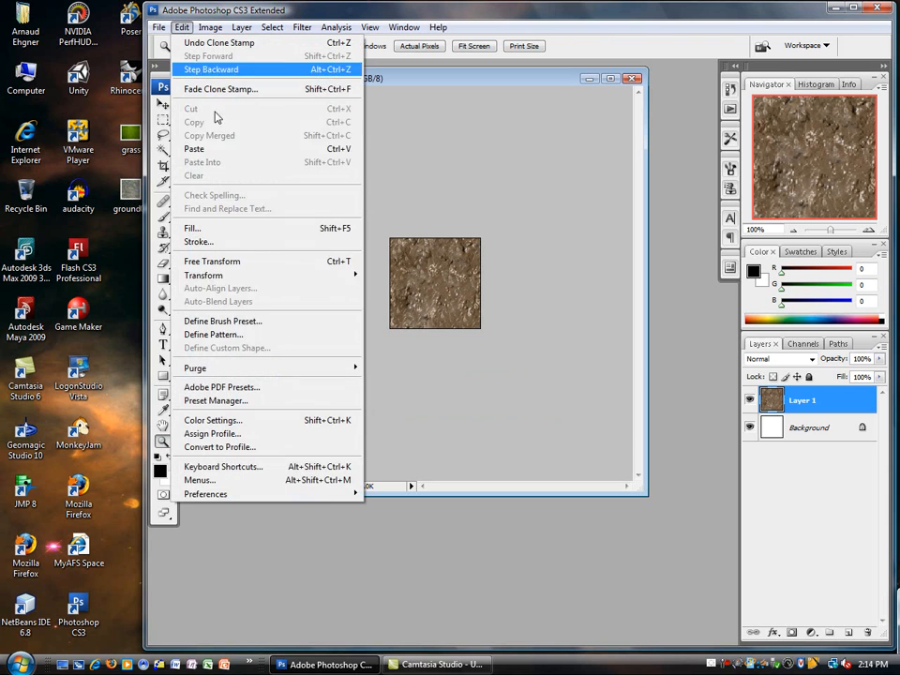
pyautogui.click(250, 335)
pyautogui.write('mud')
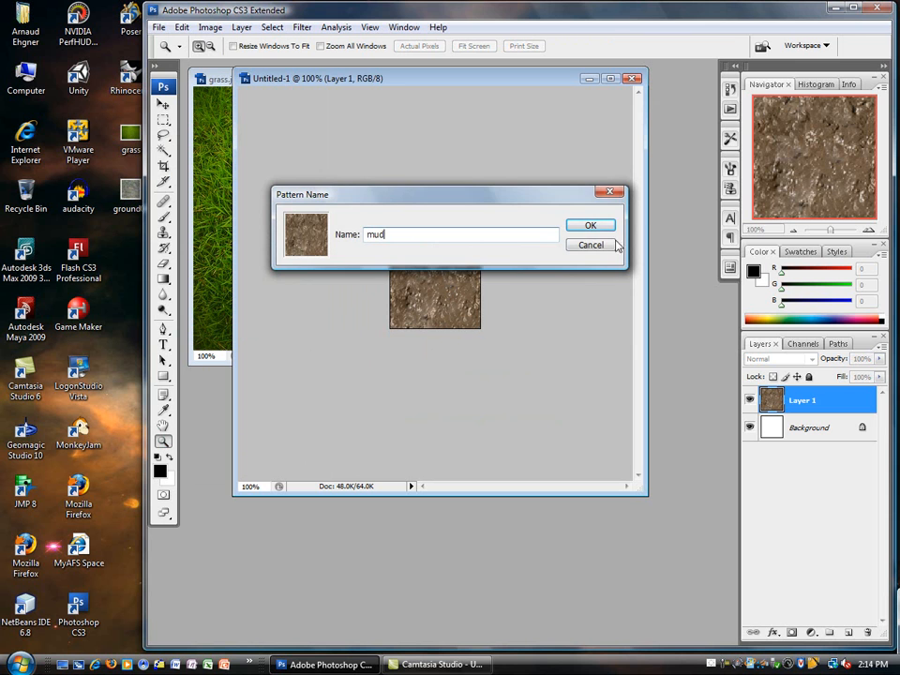
pyautogui.click(605, 226)
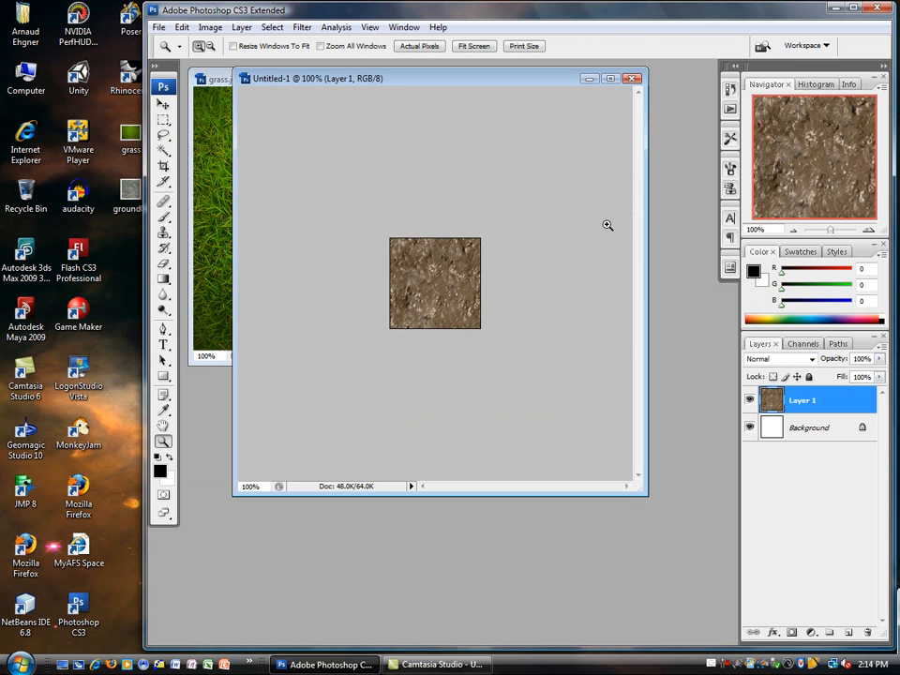
# Minimize the mud document, then reposition and enlarge the grass.jpg window.
pyautogui.click(589, 79)
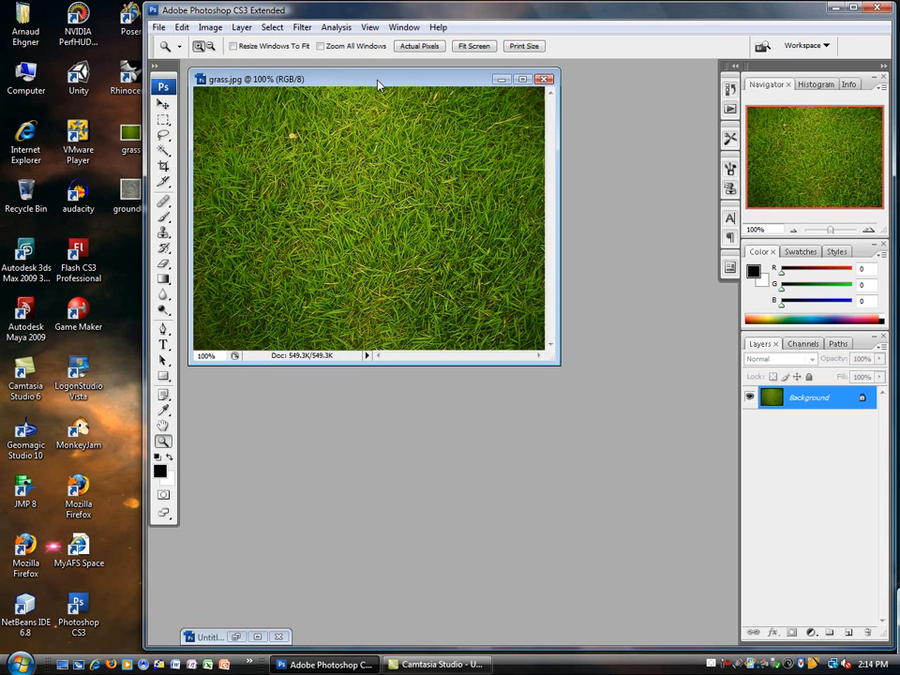
pyautogui.moveTo(377, 85); pyautogui.dragTo(386, 111)
pyautogui.moveTo(560, 384); pyautogui.dragTo(684, 622)
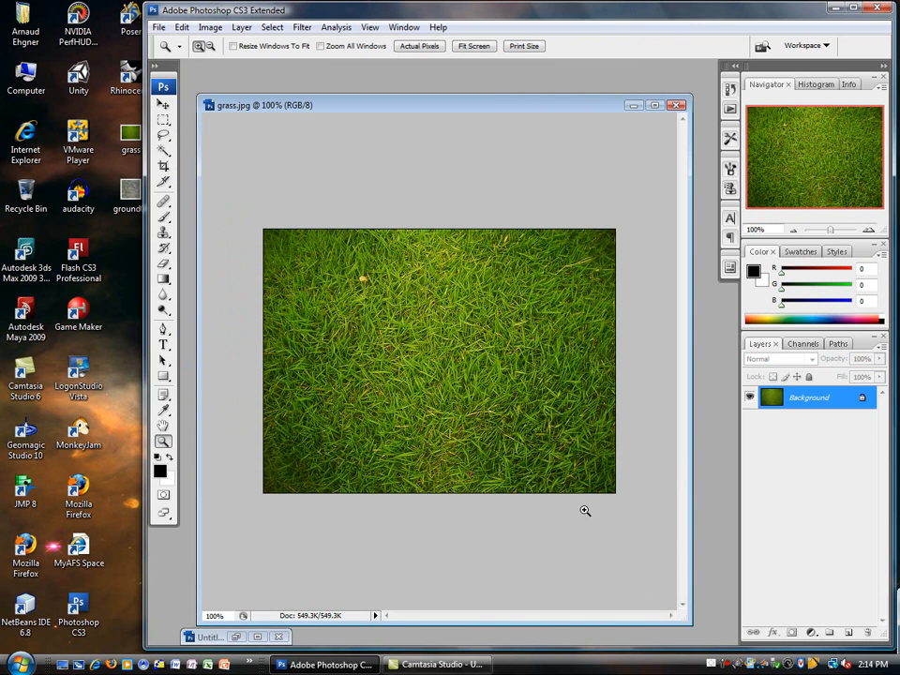
# Resize the grass image to a height of 512 pixels with constrained proportions and view it at 66.7%.
pyautogui.click(211, 28)
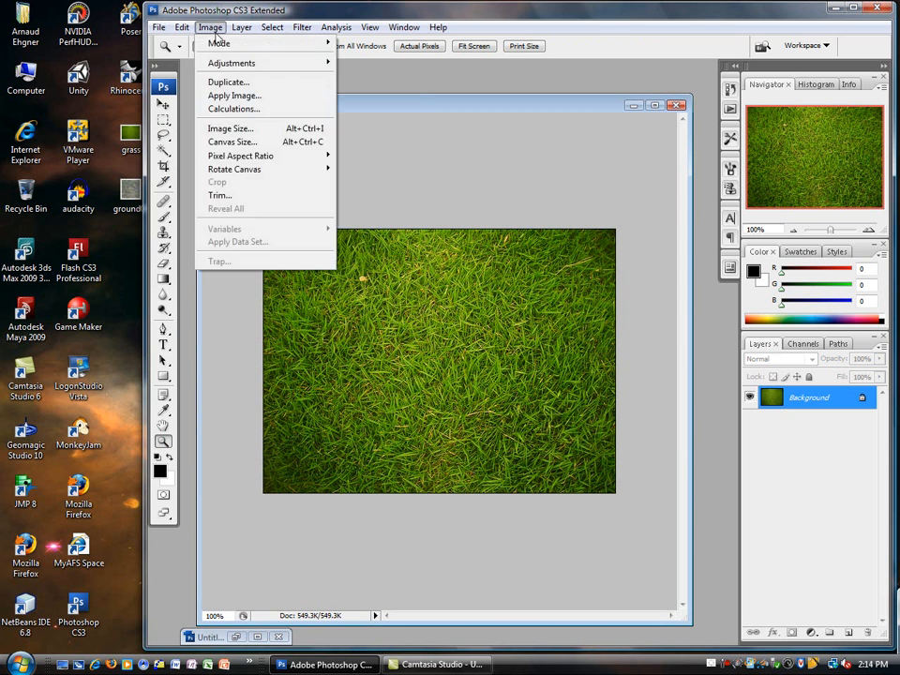
pyautogui.click(232, 129)
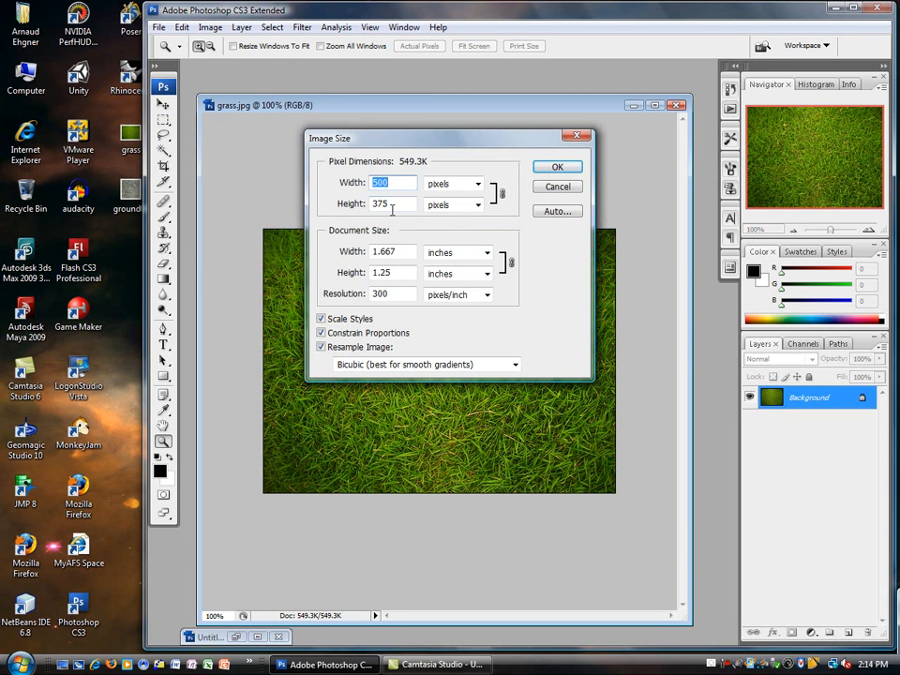
pyautogui.click(395, 206)
pyautogui.write('512')
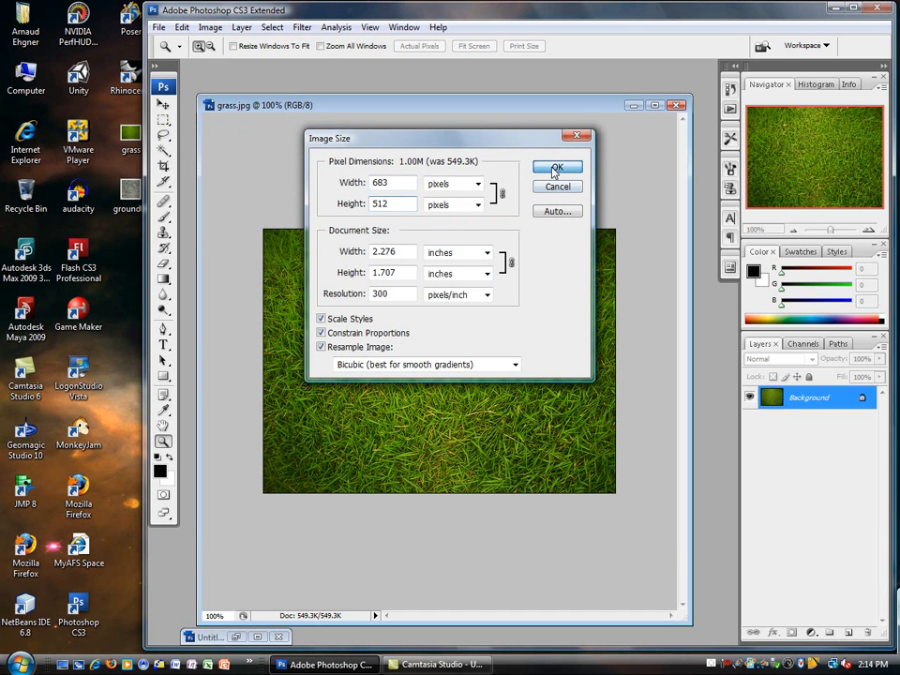
pyautogui.click(557, 171)
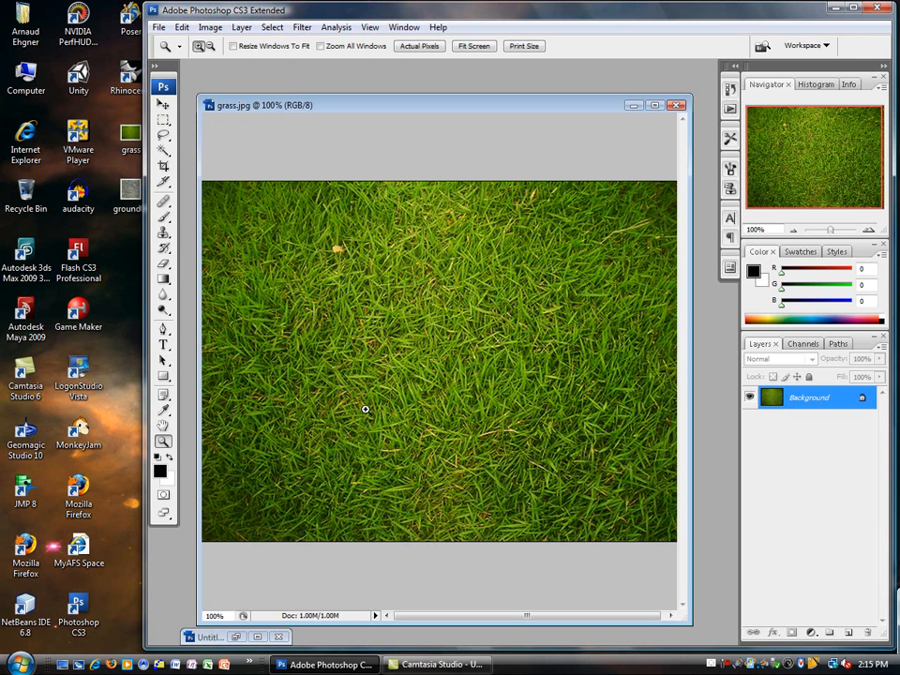
pyautogui.press('alt')
pyautogui.keyDown('alt'); pyautogui.click(442, 354); pyautogui.keyUp('alt')
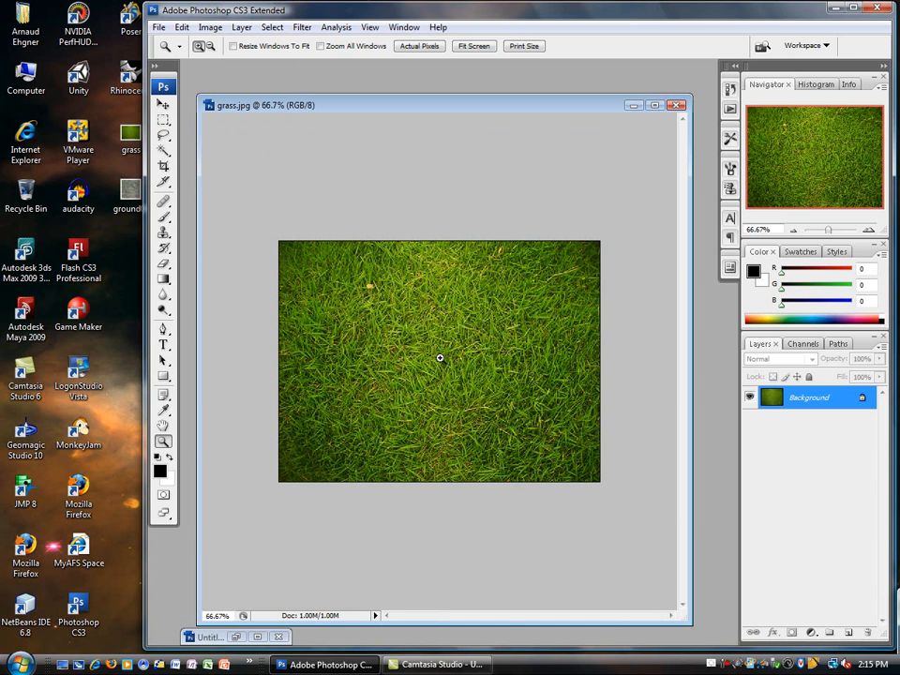
# Check the resized grass image's pixel dimensions in Image Size.
pyautogui.click(210, 27)
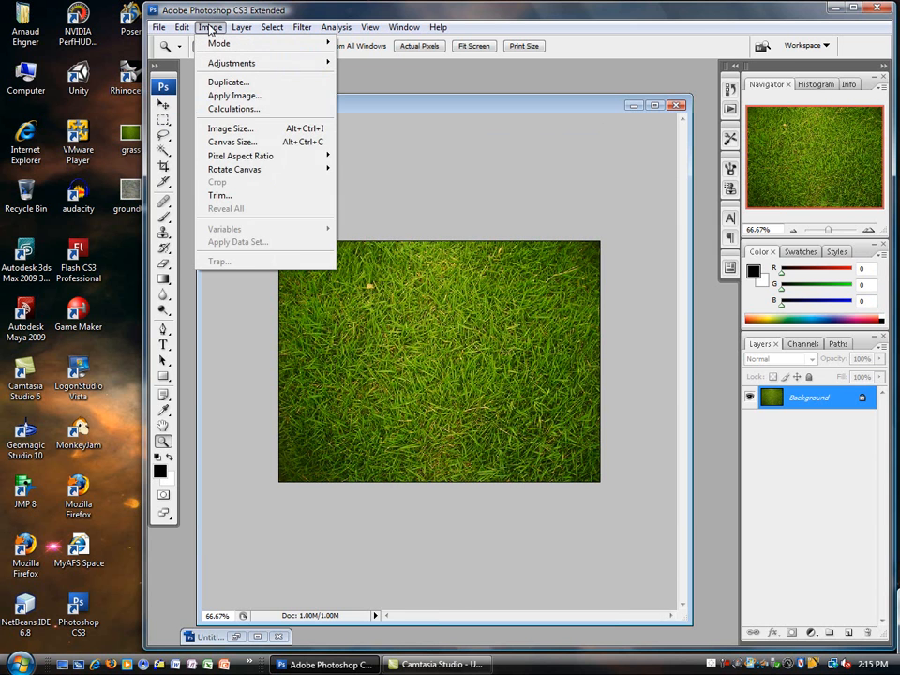
pyautogui.click(248, 128)
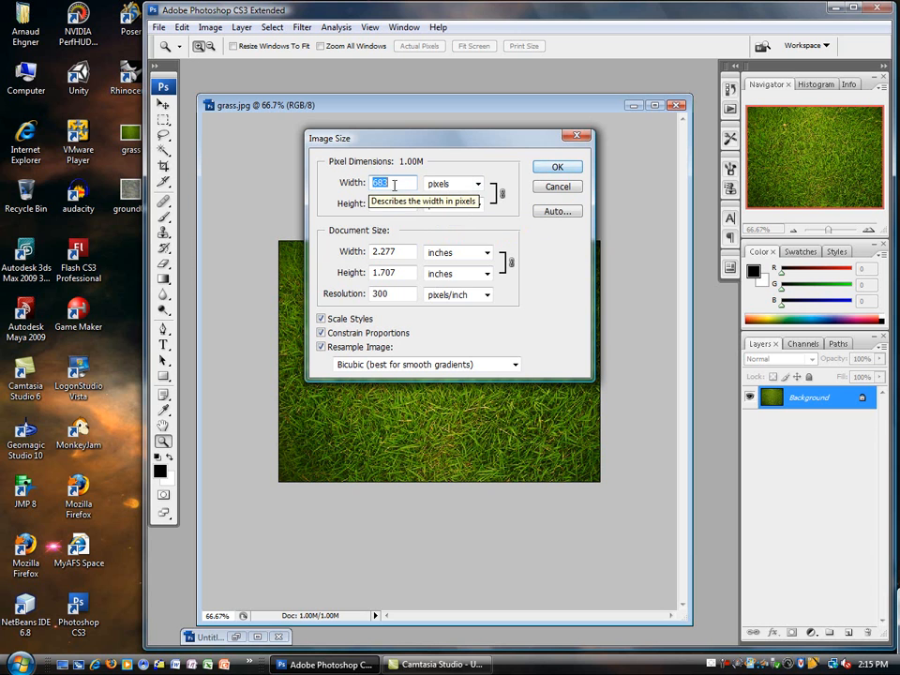
pyautogui.click(555, 169)
# Crop the grass image to a fixed-size 512 × 512 px rectangular selection around its central area.
pyautogui.click(163, 120)
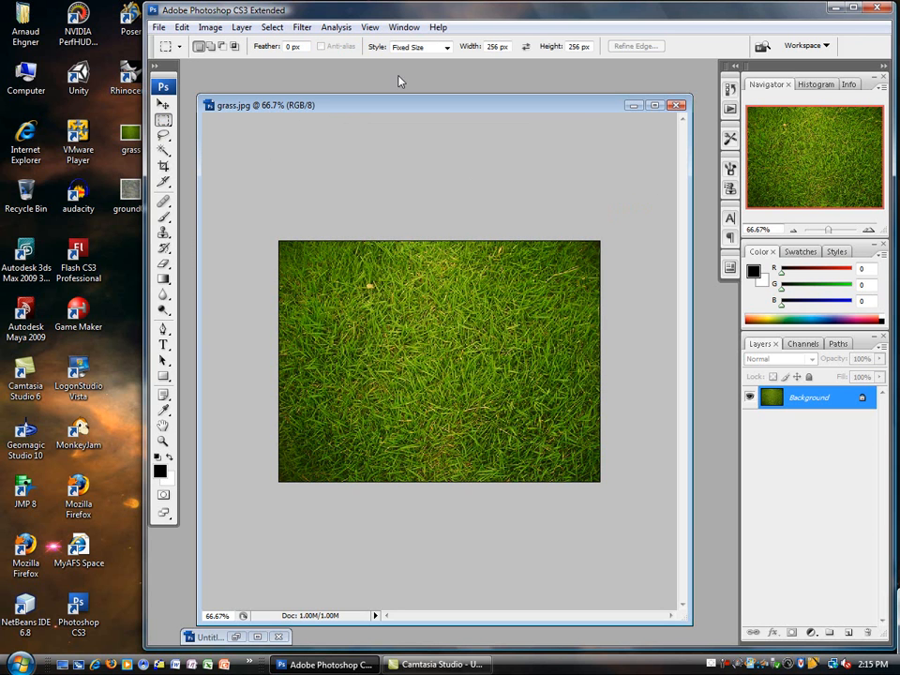
pyautogui.click(497, 44)
pyautogui.write('512')
pyautogui.write('512')
pyautogui.click(459, 386)
pyautogui.moveTo(457, 387); pyautogui.dragTo(432, 375)
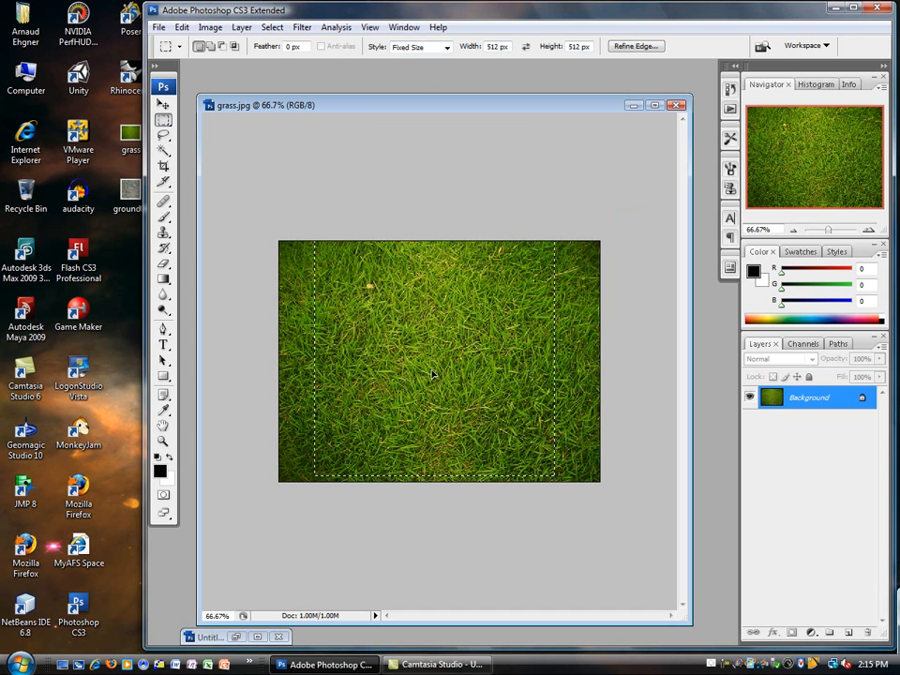
pyautogui.click(210, 27)
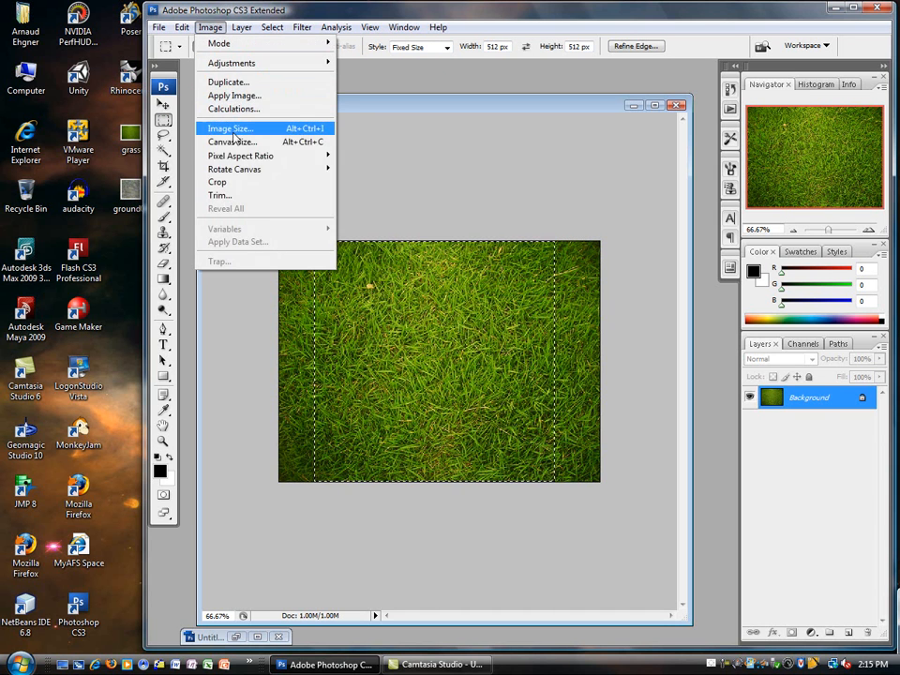
pyautogui.click(233, 184)
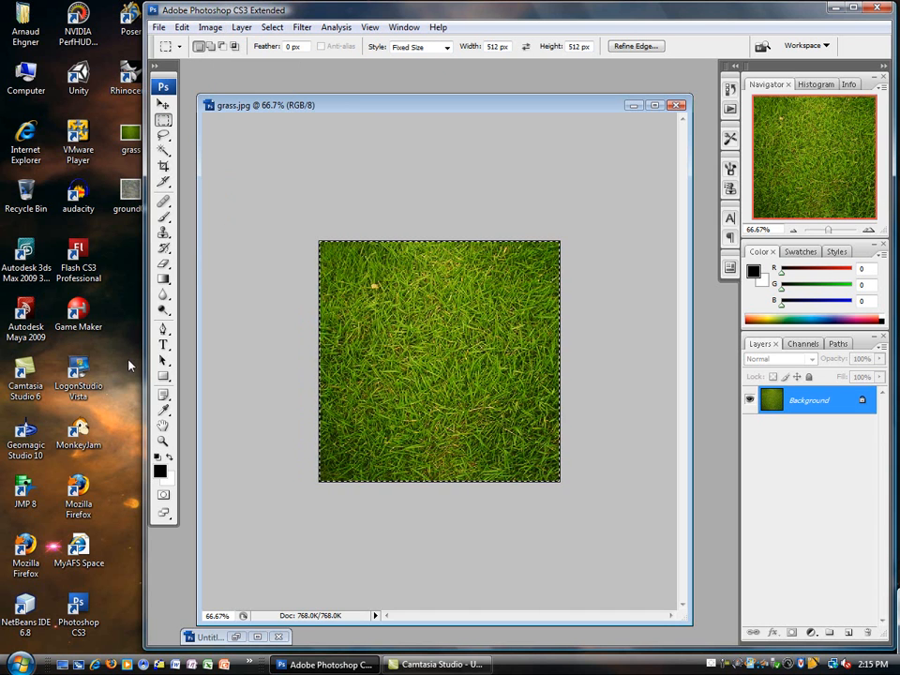
# Even out the dark corners and blemishes of the grass with the Healing Brush at a 94 px diameter.
pyautogui.click(164, 203)
pyautogui.click(239, 46)
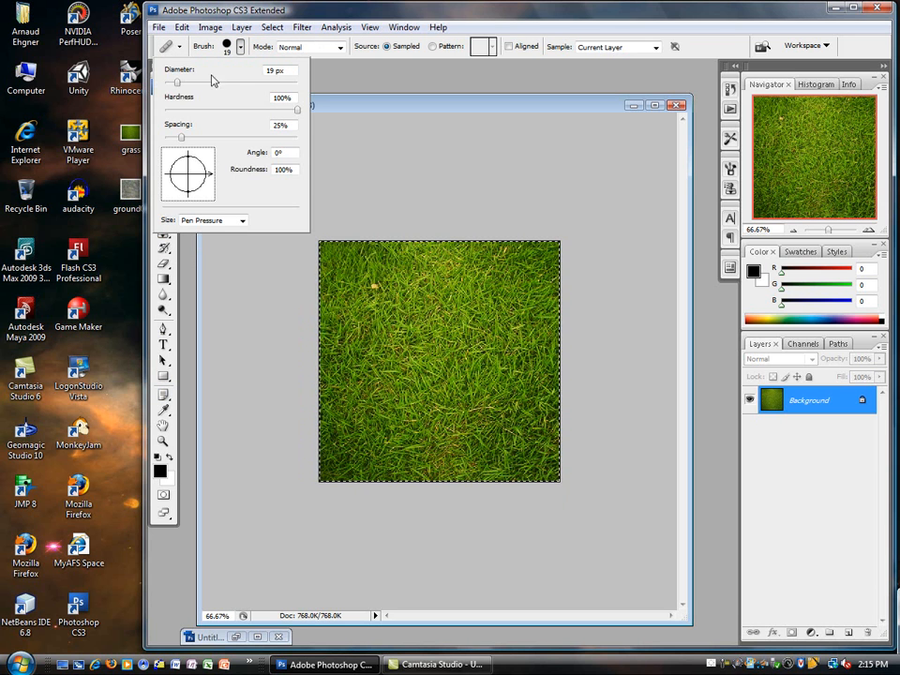
pyautogui.moveTo(179, 85); pyautogui.dragTo(226, 83)
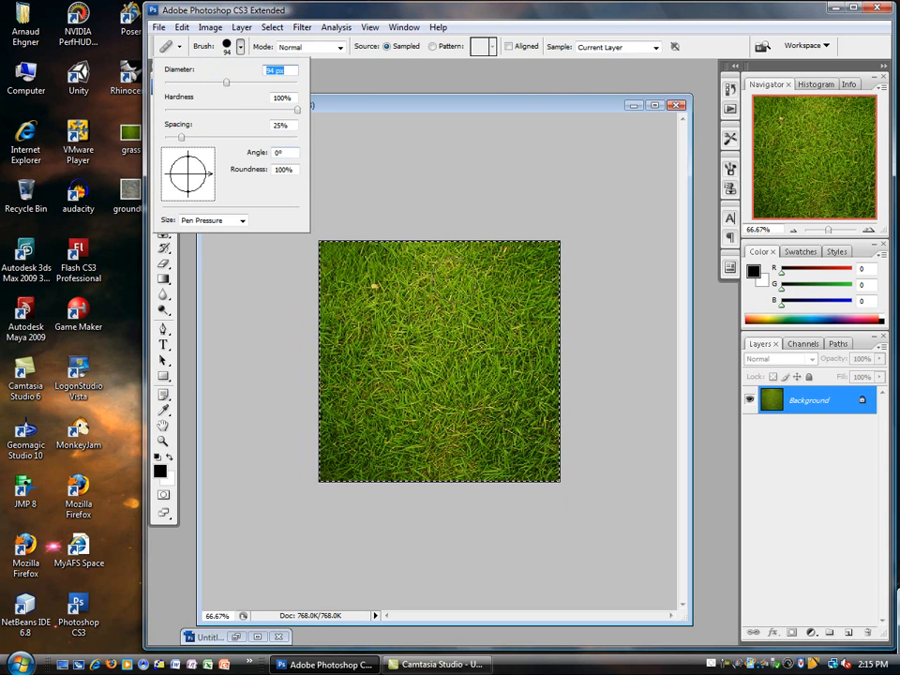
pyautogui.click(584, 5)
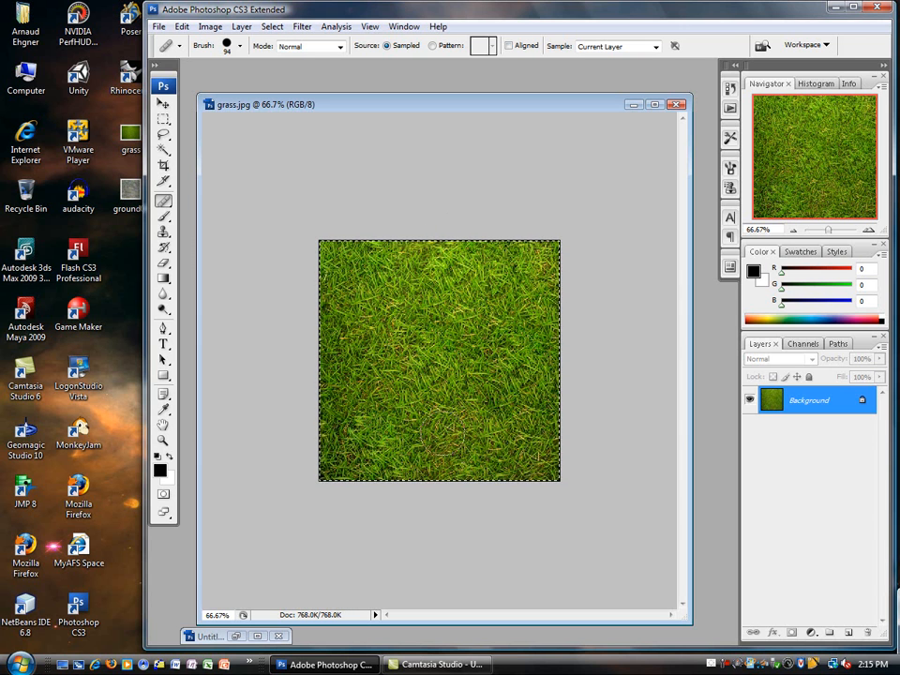
pyautogui.click(302, 27)
pyautogui.click(311, 39)
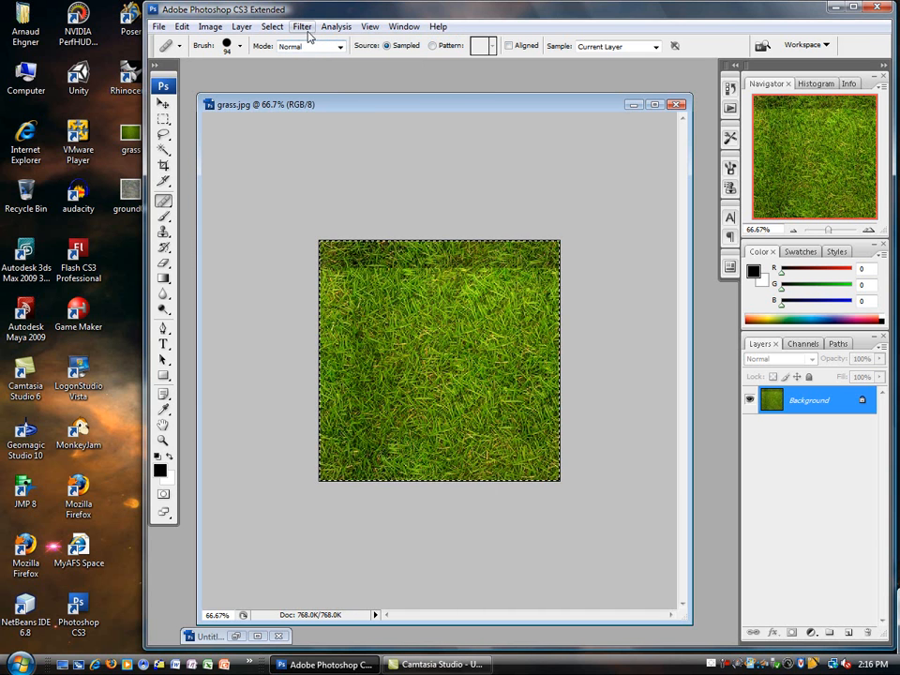
pyautogui.hotkey('ctrl', 'z')
# Apply the Offset filter to the grass image and heal the seams it exposes.
pyautogui.click(302, 26)
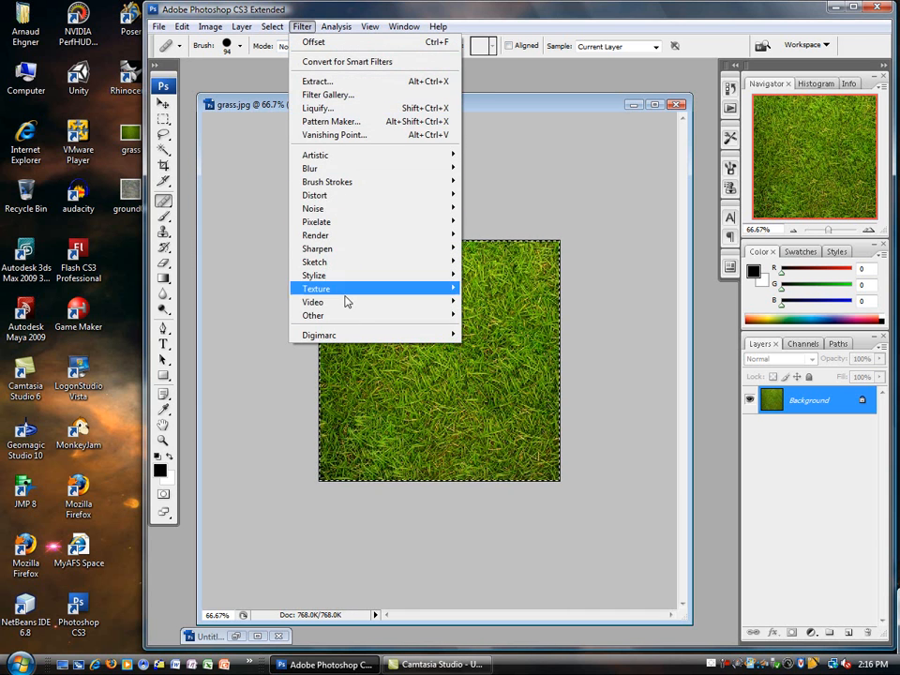
pyautogui.click(490, 368)
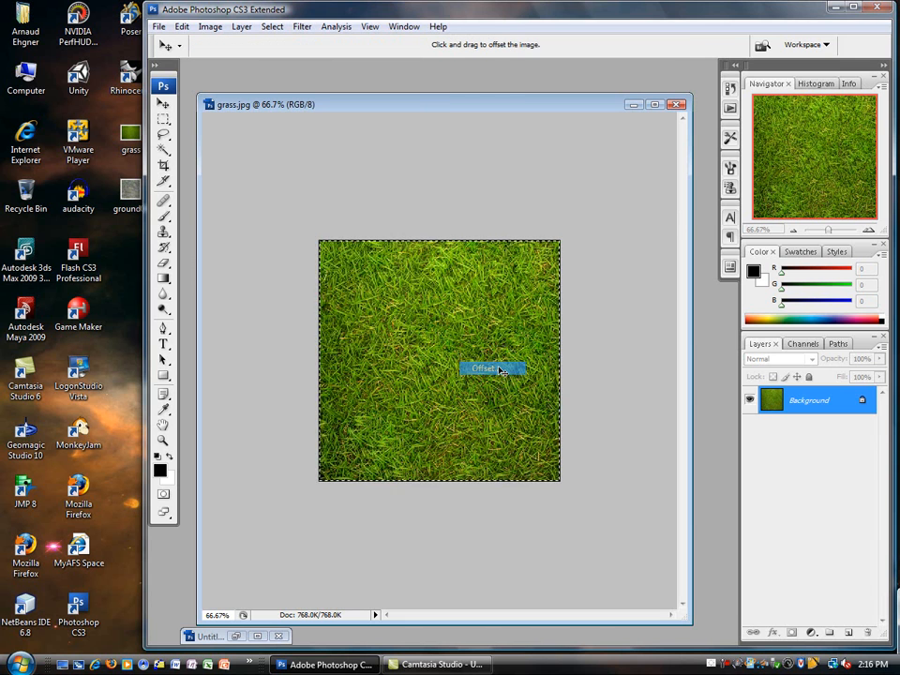
pyautogui.moveTo(589, 108); pyautogui.dragTo(602, 137)
pyautogui.click(683, 87)
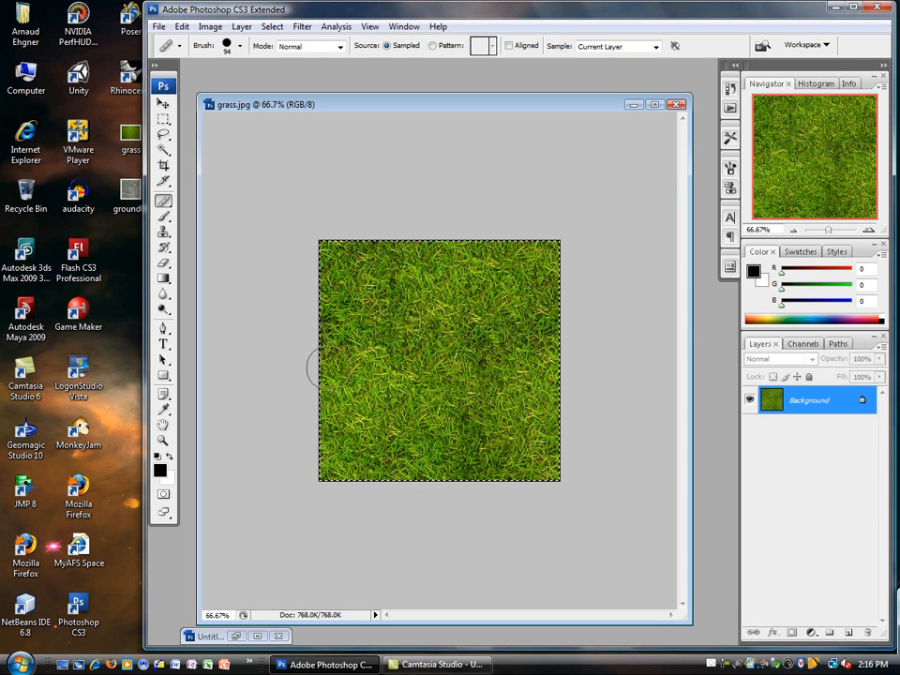
# Repeat the last Offset filter on the grass and heal the remaining uneven patches around the image's middle.
pyautogui.click(302, 26)
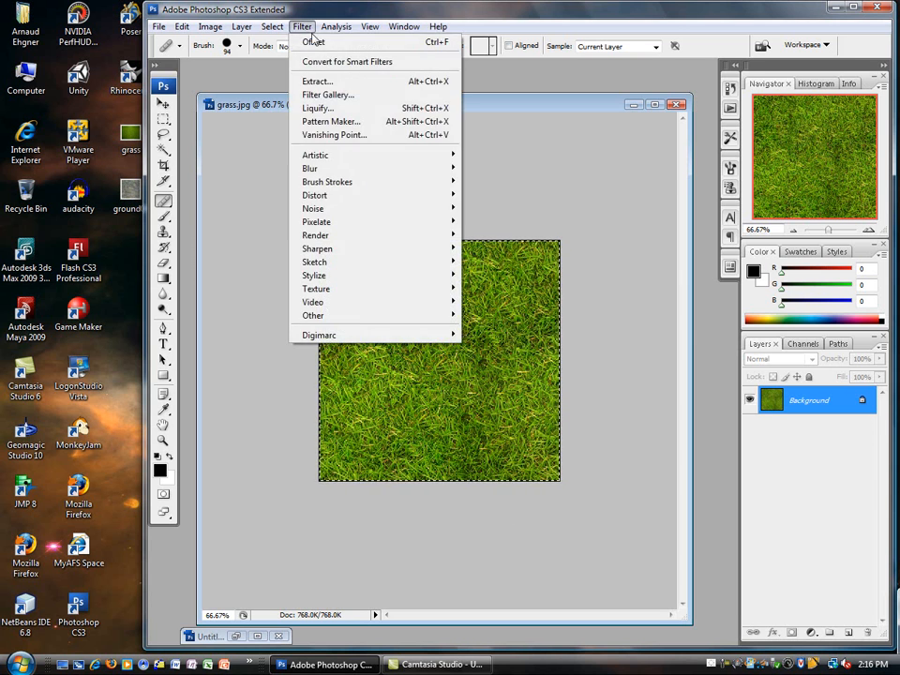
pyautogui.click(317, 42)
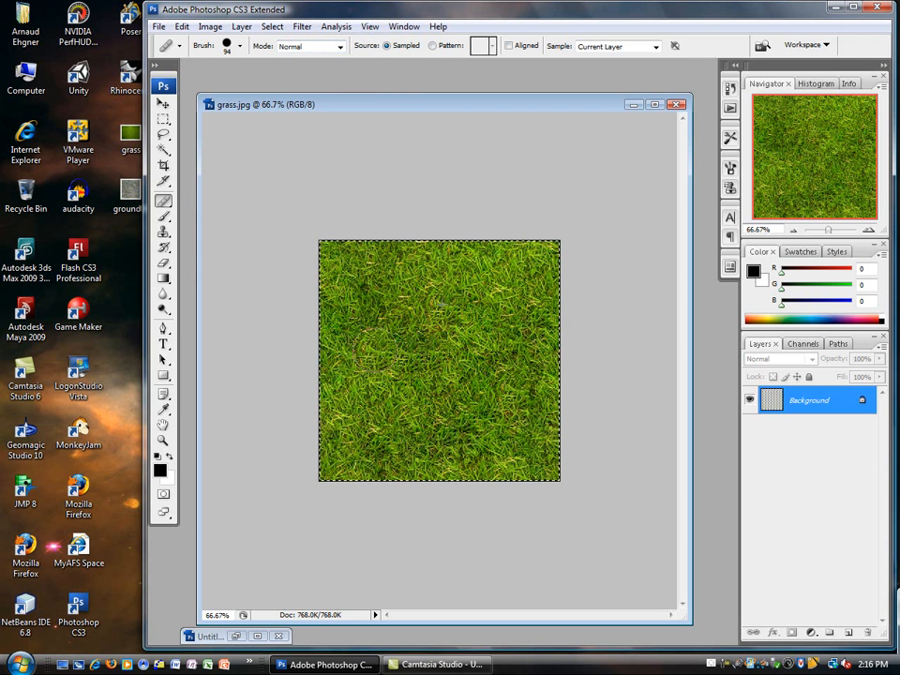
pyautogui.click(459, 339)
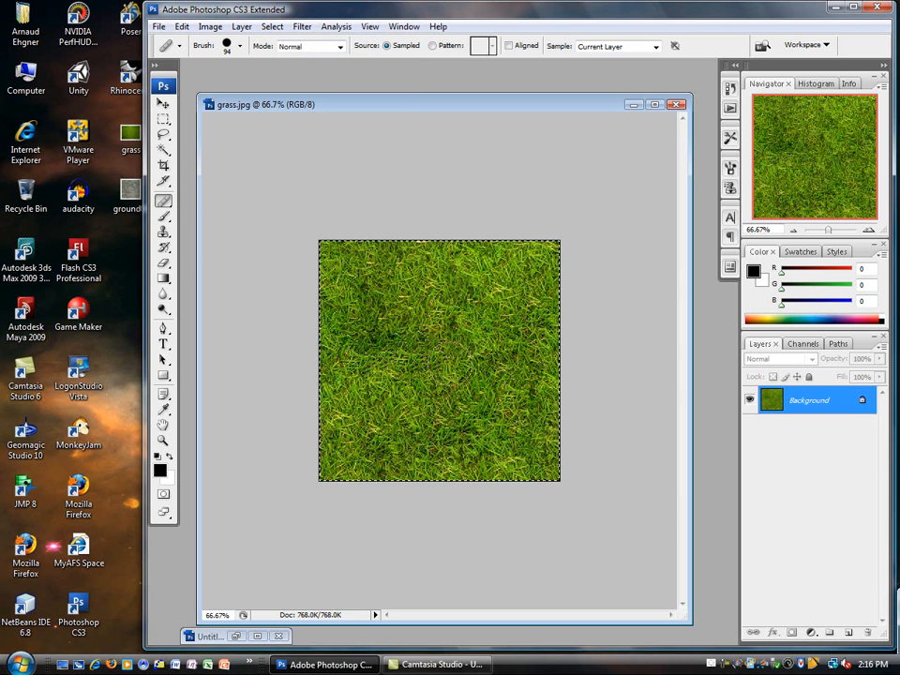
pyautogui.click(456, 362)
pyautogui.click(515, 356)
pyautogui.keyDown('alt'); pyautogui.click(505, 448); pyautogui.keyUp('alt')
pyautogui.click(514, 366)
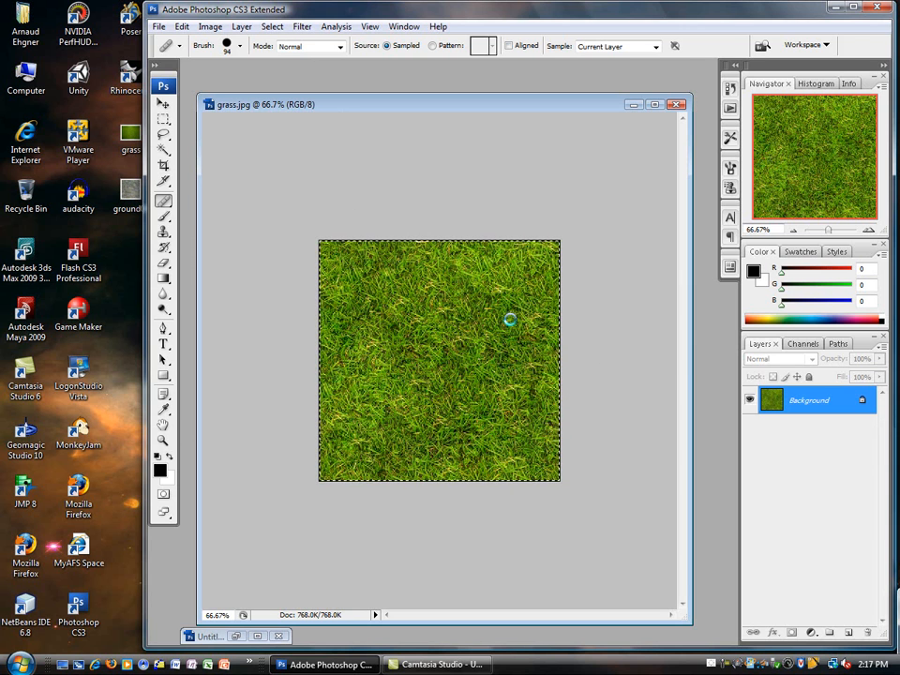
# Define the healed grass texture as a pattern named grass.
pyautogui.click(183, 28)
pyautogui.moveTo(231, 275)
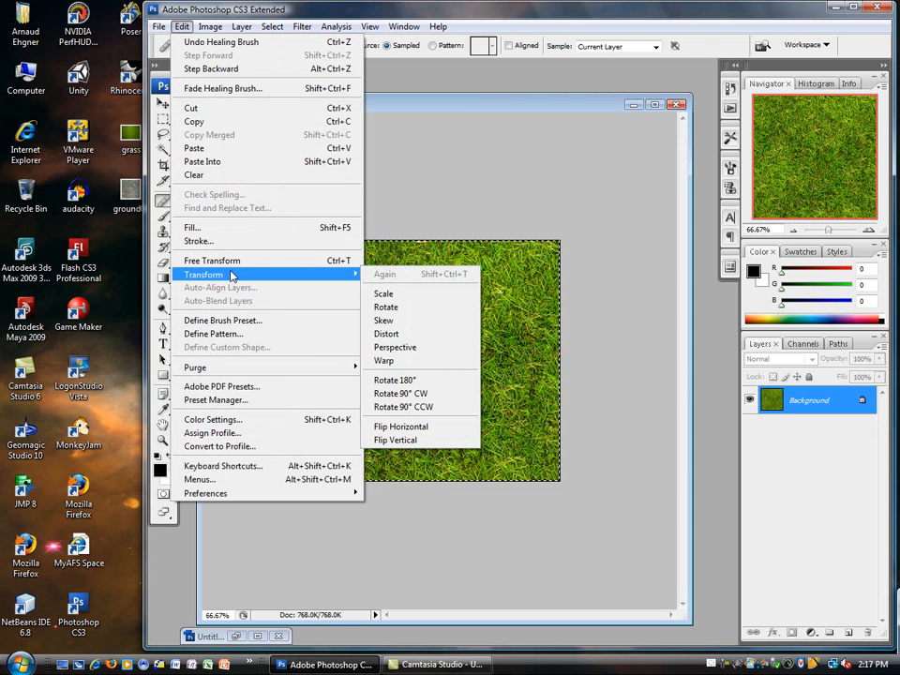
pyautogui.click(232, 334)
pyautogui.write('grass')
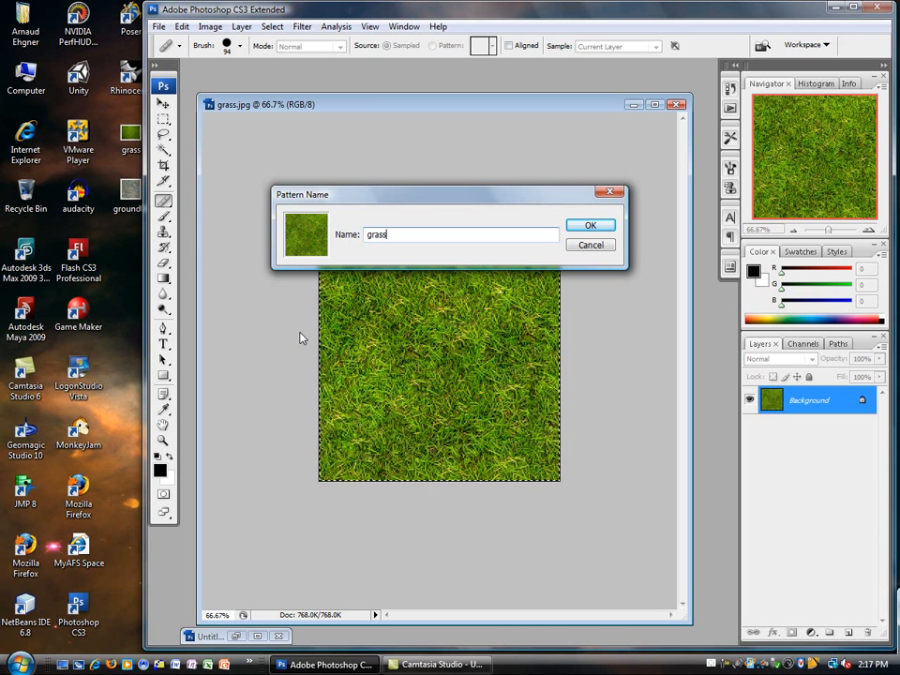
pyautogui.click(591, 226)
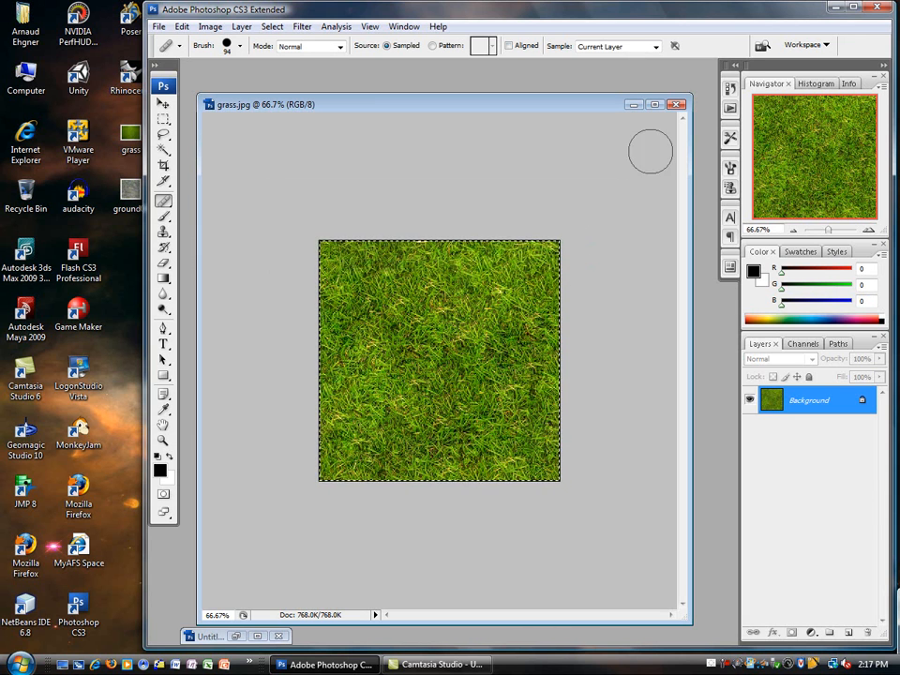
# Close grass.jpg and the minimized Untitled-1 mud document without saving either.
pyautogui.click(677, 104)
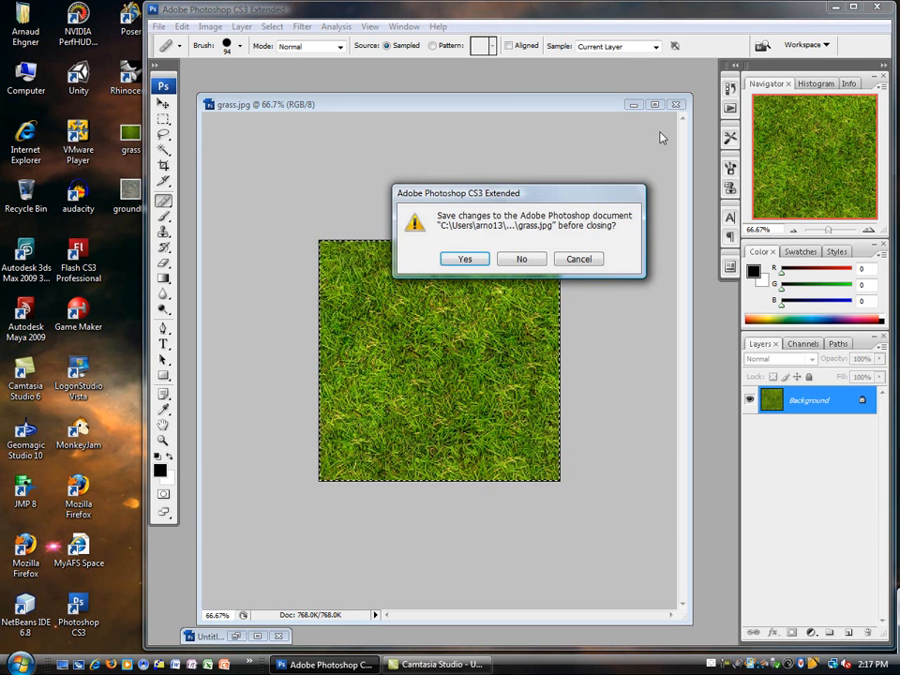
pyautogui.click(525, 258)
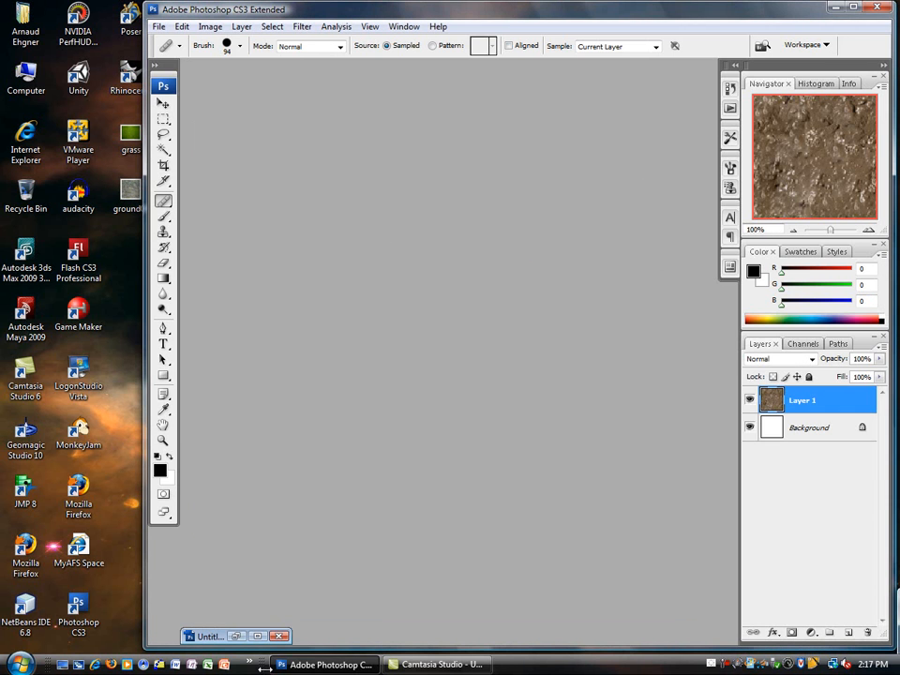
pyautogui.click(280, 637)
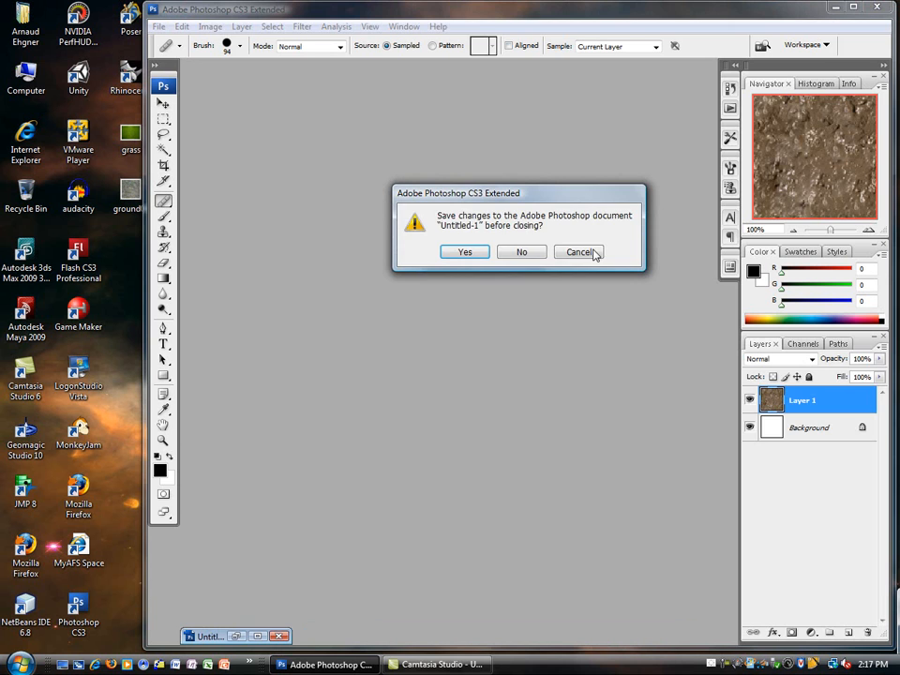
pyautogui.click(521, 252)
# Create a 512 × 512 pixel document named Trail_straight with transparent background contents, and enlarge its window.
pyautogui.click(160, 26)
pyautogui.click(178, 44)
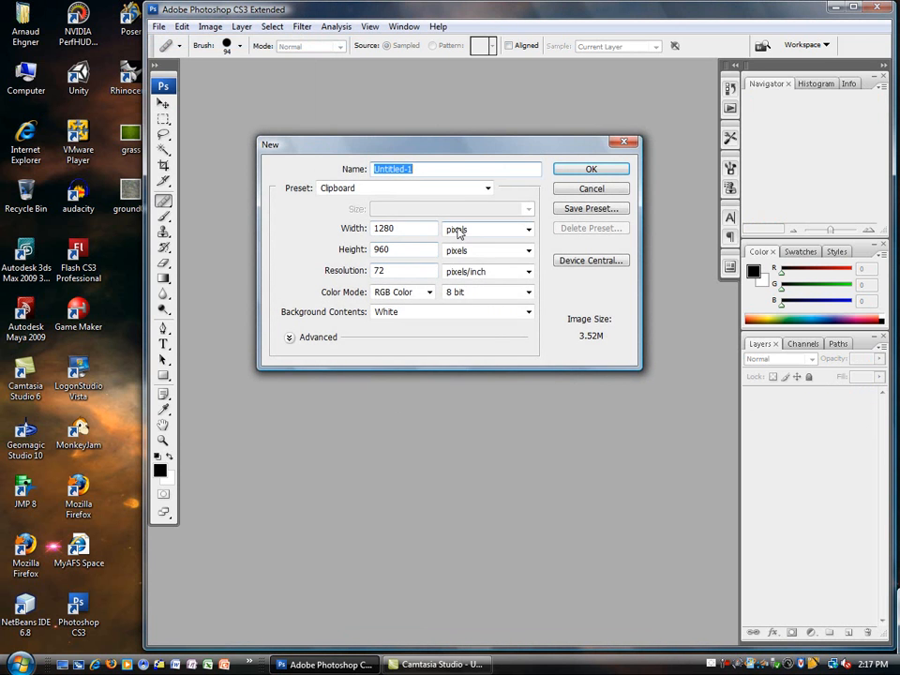
pyautogui.doubleClick(385, 228)
pyautogui.write('512')
pyautogui.press('Tab')
pyautogui.write('512')
pyautogui.moveTo(411, 169); pyautogui.dragTo(318, 173)
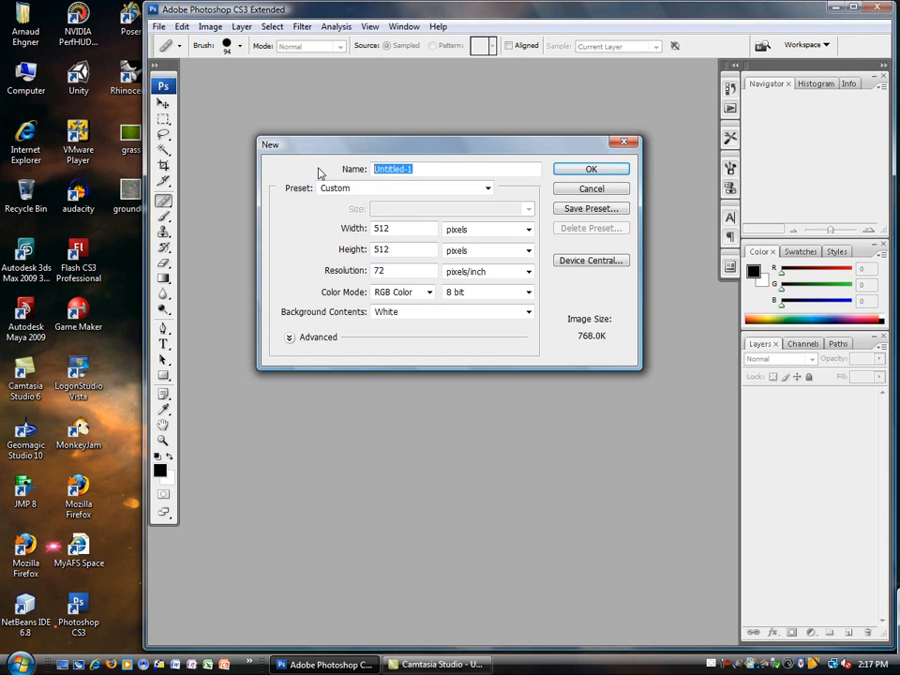
pyautogui.write('T')
pyautogui.write('rail_straight')
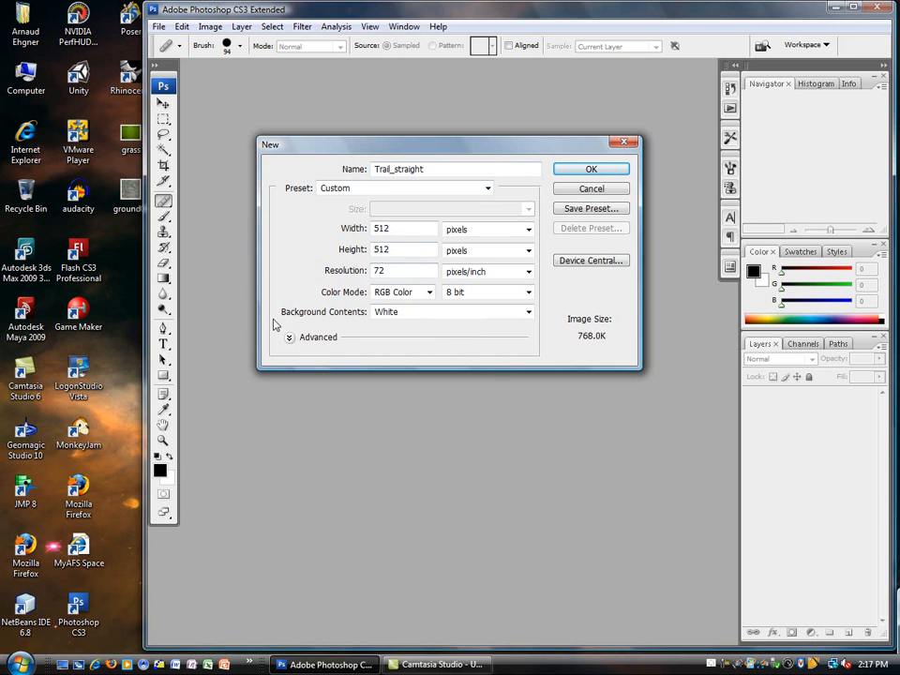
pyautogui.click(519, 315)
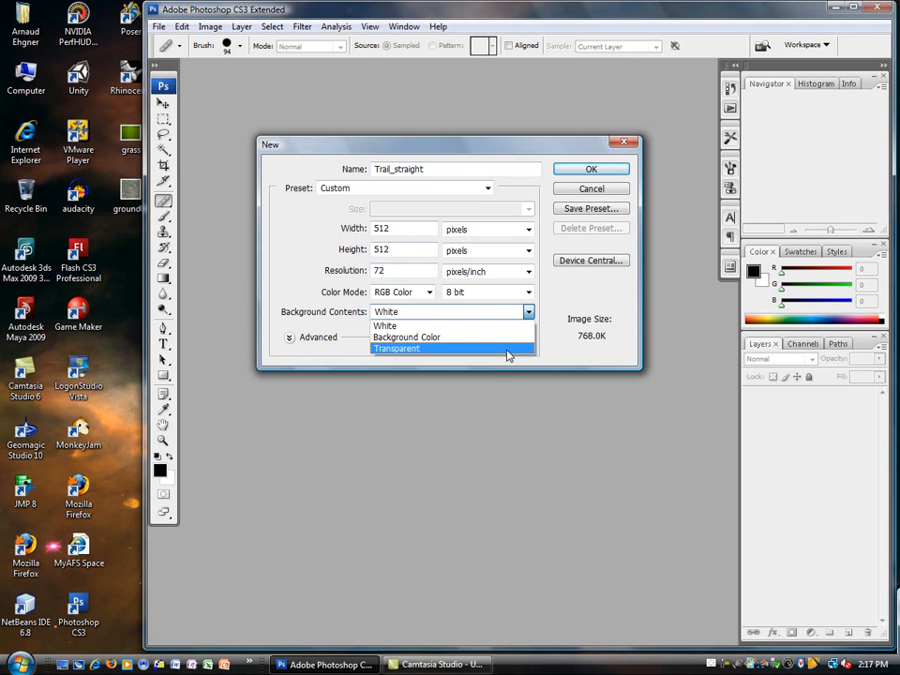
pyautogui.click(508, 354)
pyautogui.click(592, 169)
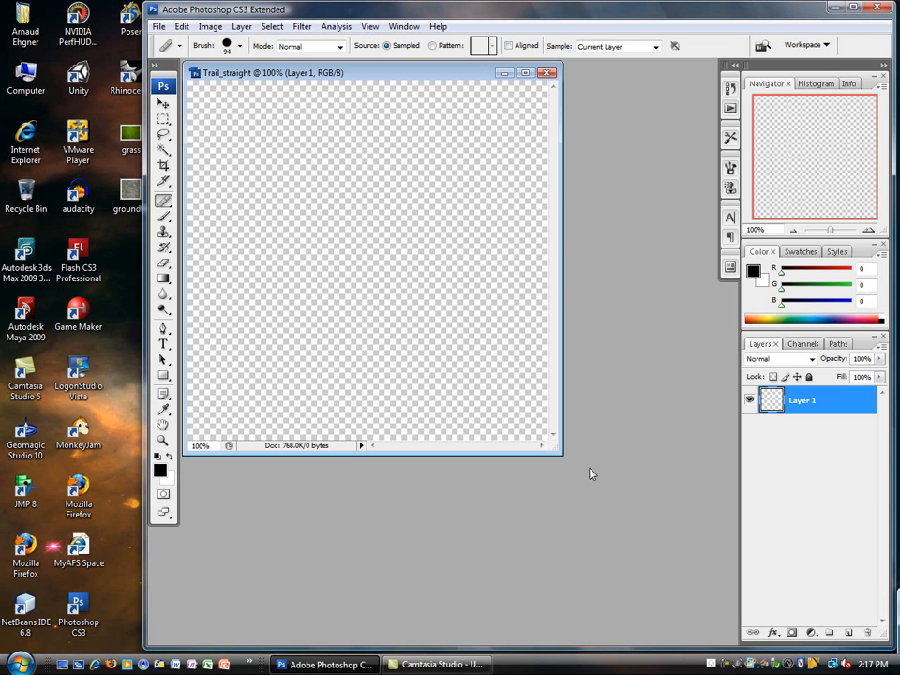
pyautogui.moveTo(560, 463); pyautogui.dragTo(679, 608)
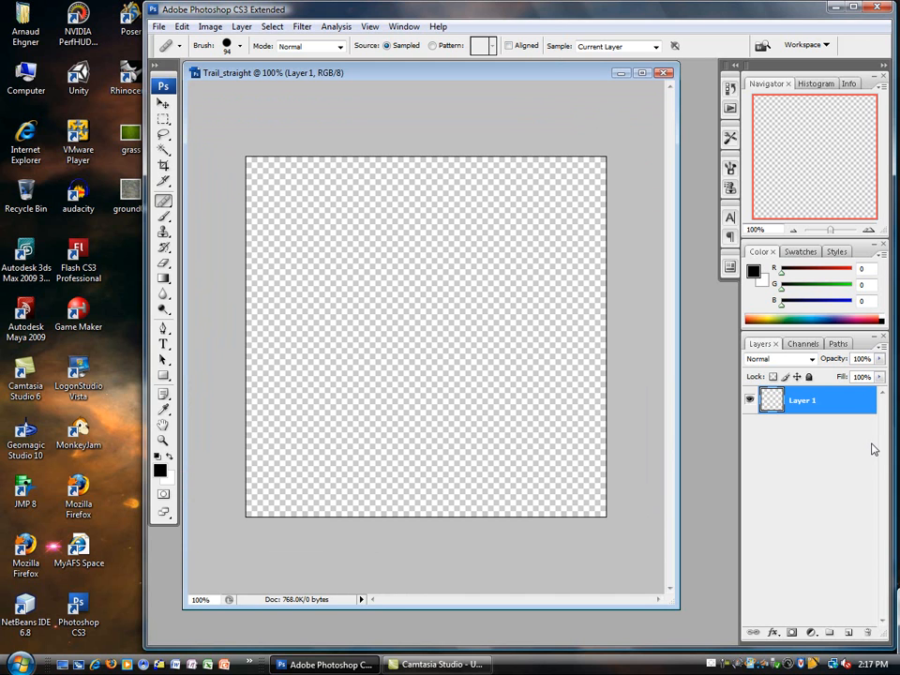
# Add two new layers above Layer 1 and rename the uppermost one Green_grass.
pyautogui.click(848, 634)
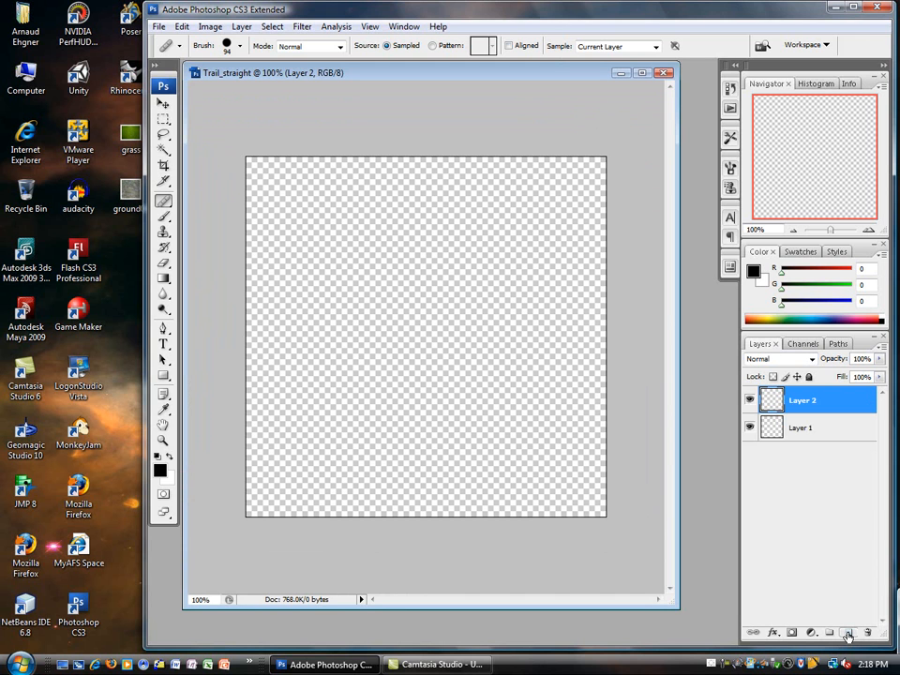
pyautogui.click(848, 634)
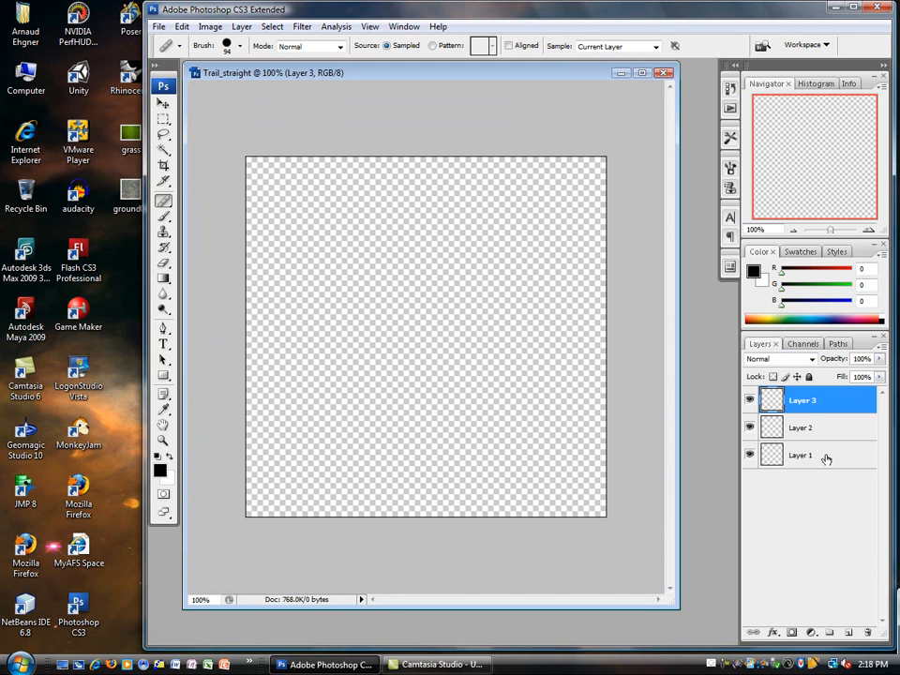
pyautogui.doubleClick(802, 400)
pyautogui.write('Green_grass')
pyautogui.press('Return')
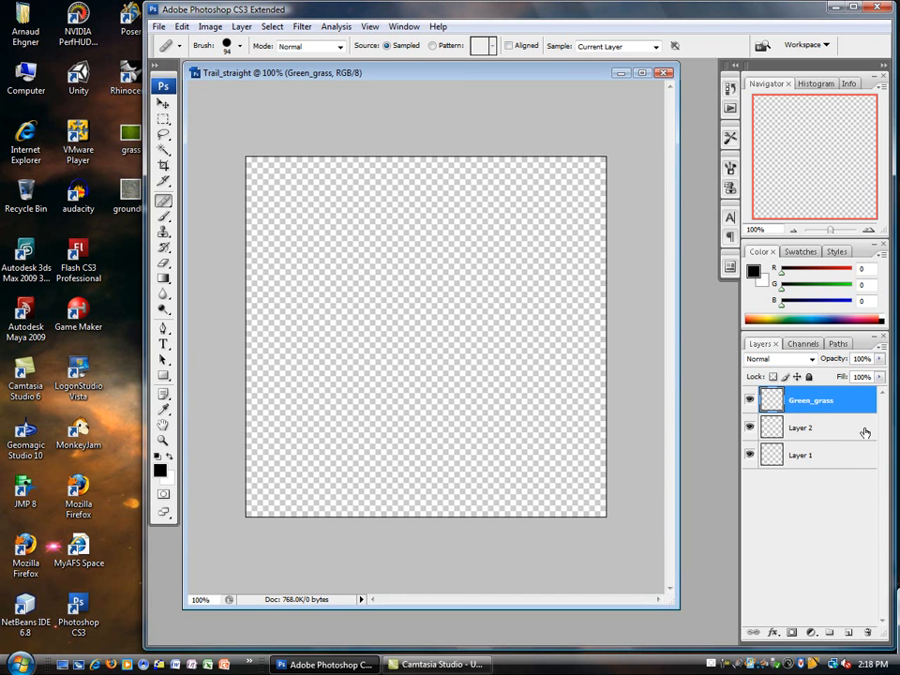
# Rename Layer 2 as Roots and Layer 1 as Mud.
pyautogui.doubleClick(803, 434)
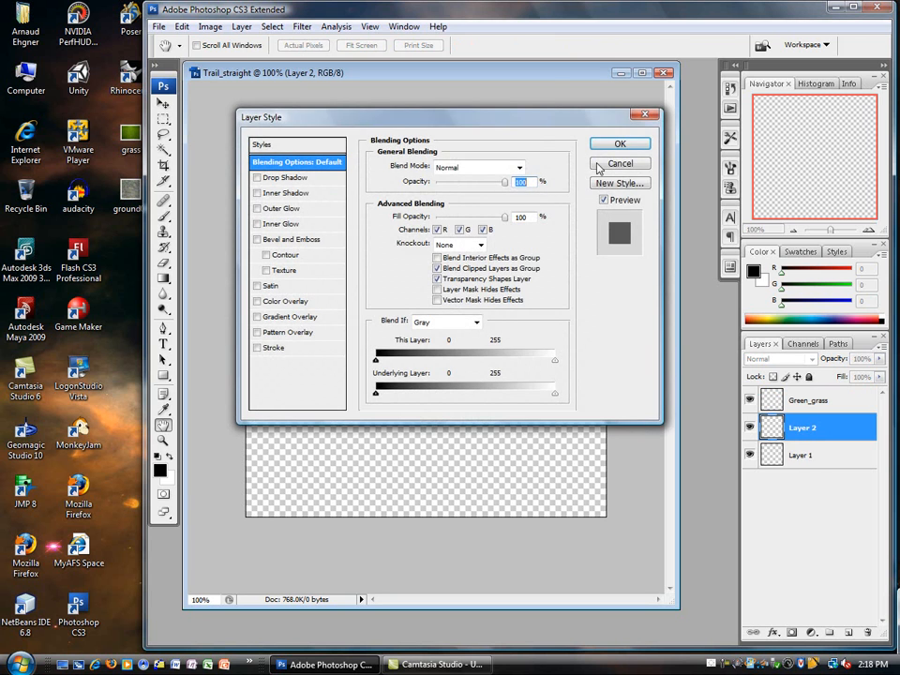
pyautogui.click(618, 164)
pyautogui.doubleClick(791, 432)
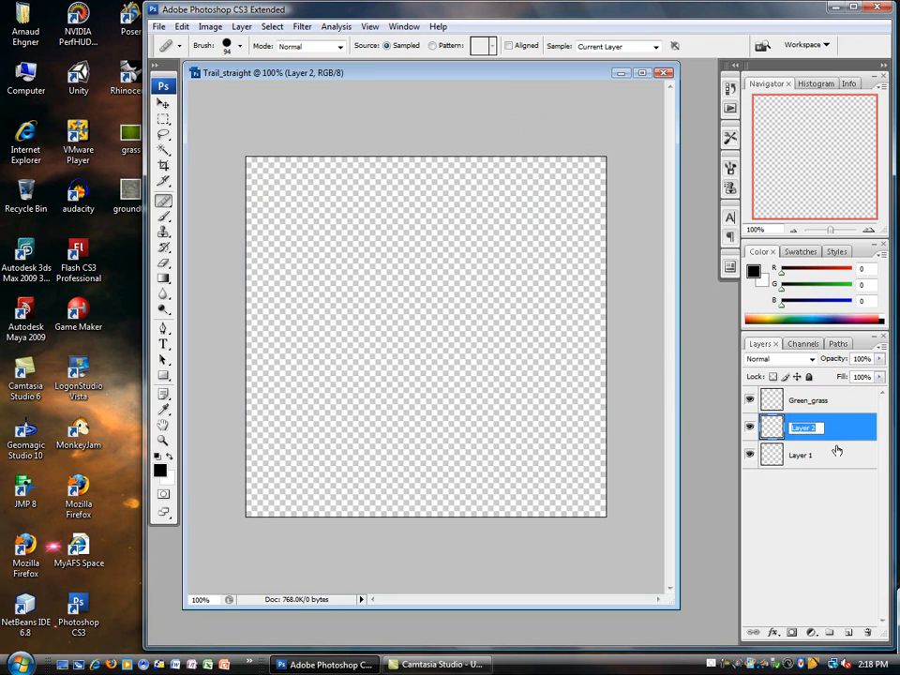
pyautogui.write('Roots')
pyautogui.click(794, 457)
pyautogui.doubleClick(802, 457)
pyautogui.write('Mu')
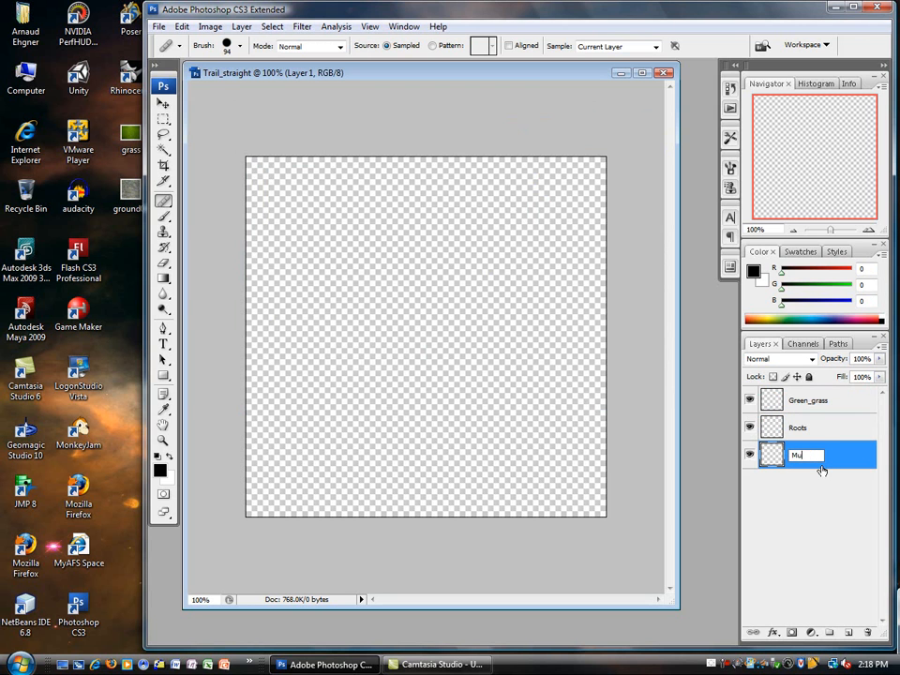
pyautogui.write('d')
pyautogui.press('Return')
# Hide the Mud, Roots and Green_grass layers, making Green_grass the active layer.
pyautogui.click(750, 455)
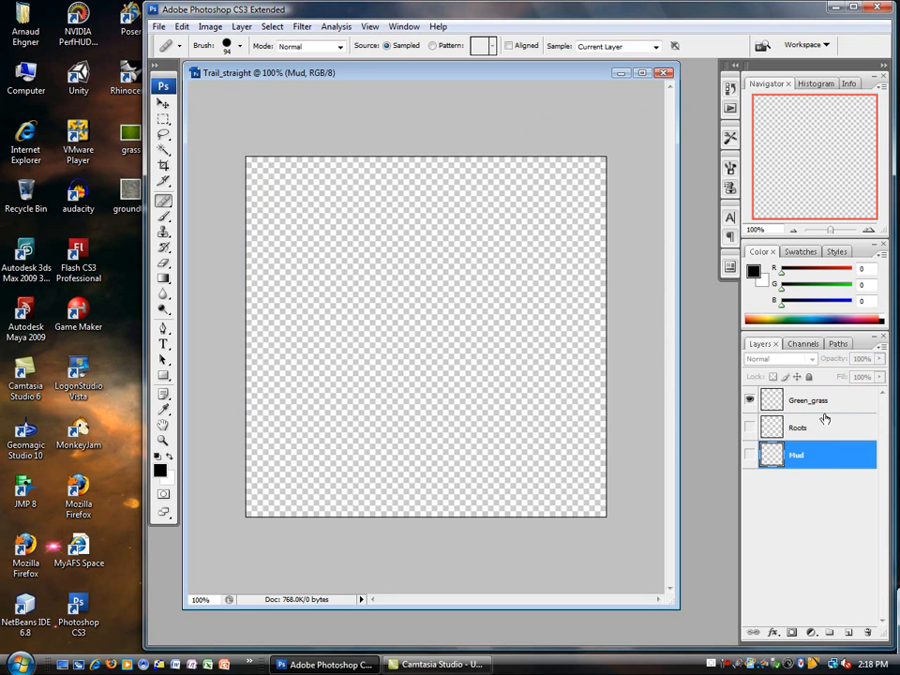
pyautogui.click(768, 401)
pyautogui.click(750, 401)
pyautogui.click(751, 427)
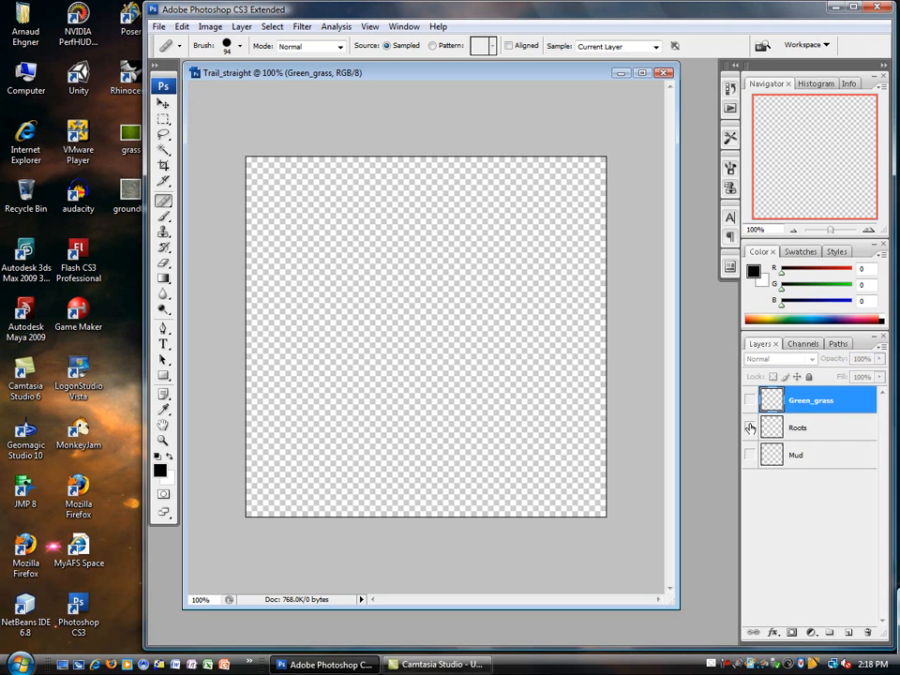
# Show the Mud layer, make it active, and fill the entire canvas with the brown mud pattern.
pyautogui.click(767, 455)
pyautogui.click(751, 455)
pyautogui.click(750, 428)
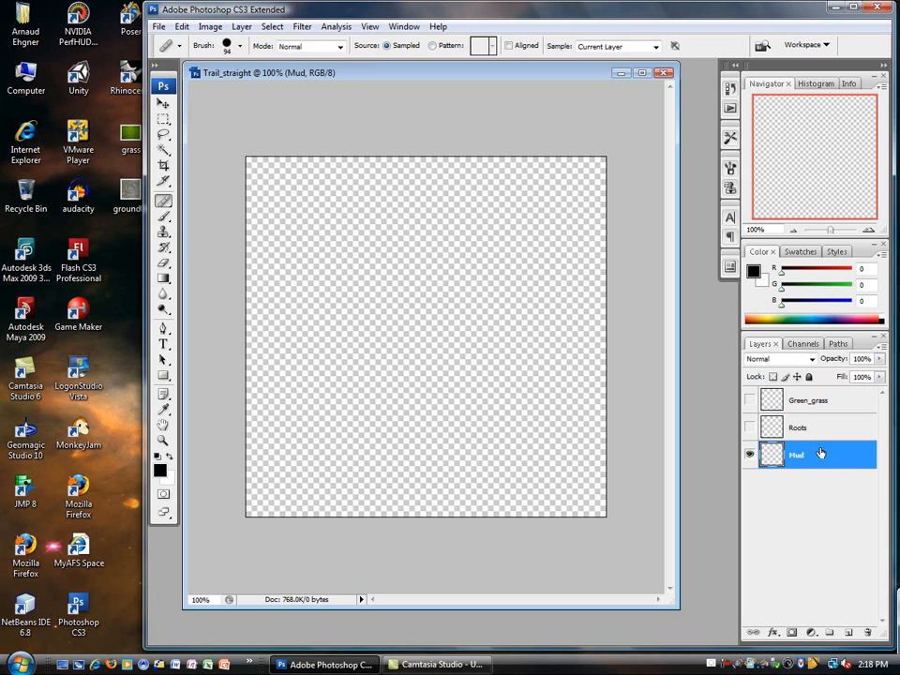
pyautogui.click(272, 26)
pyautogui.click(276, 44)
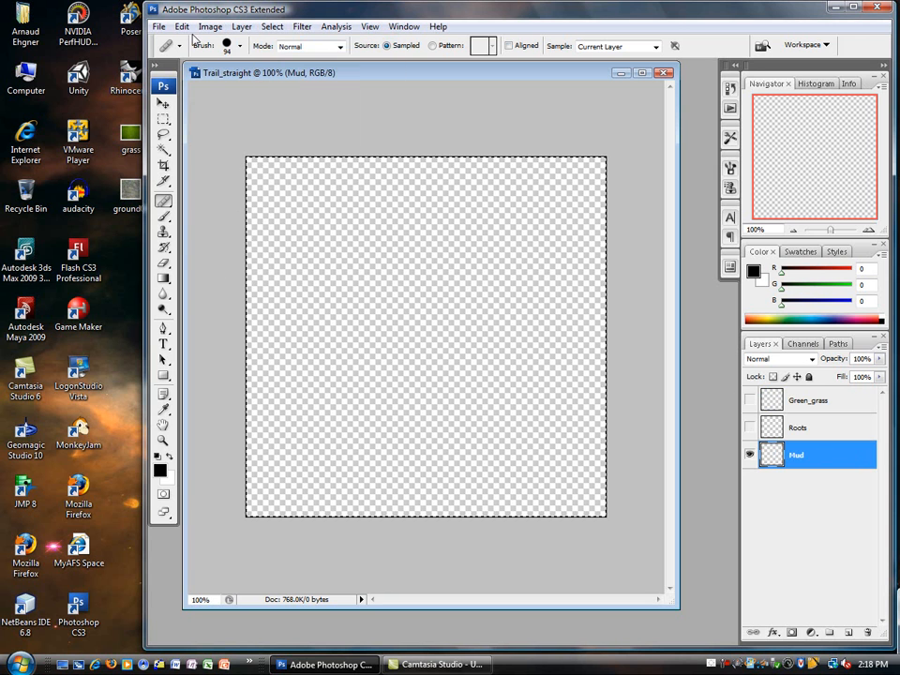
pyautogui.click(183, 27)
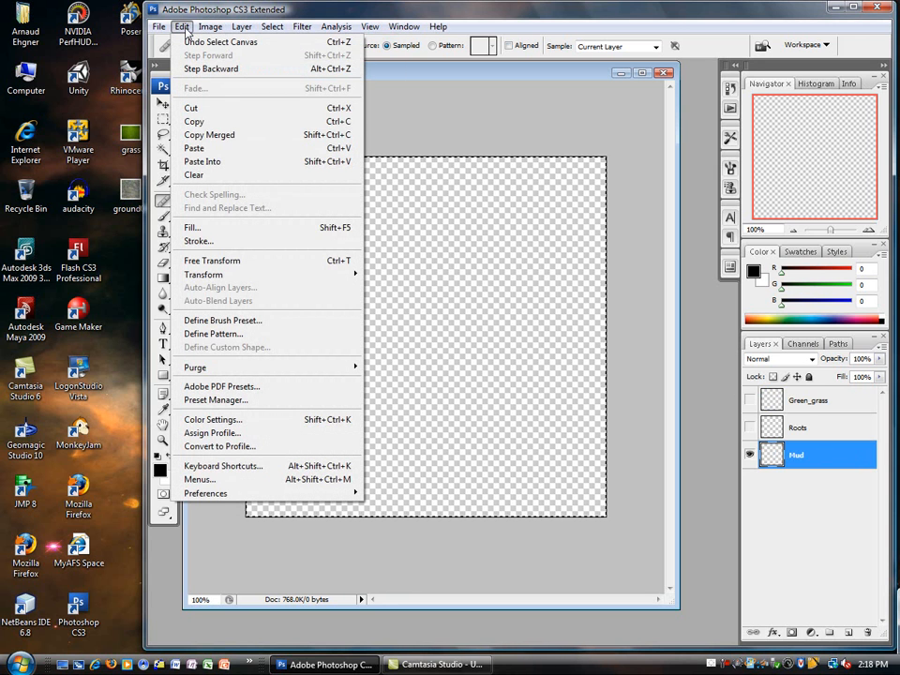
pyautogui.click(244, 229)
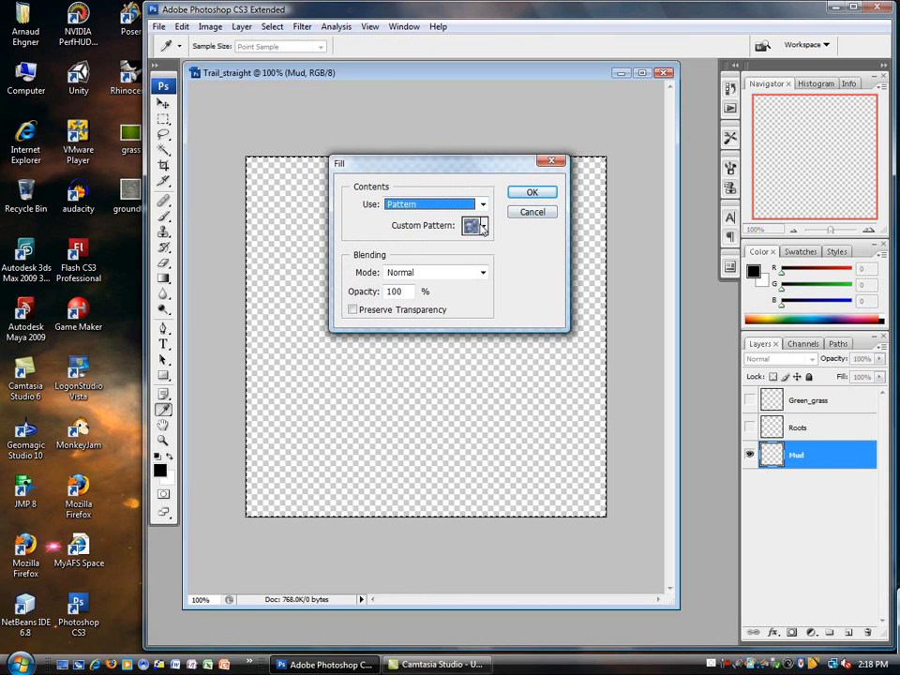
pyautogui.click(545, 193)
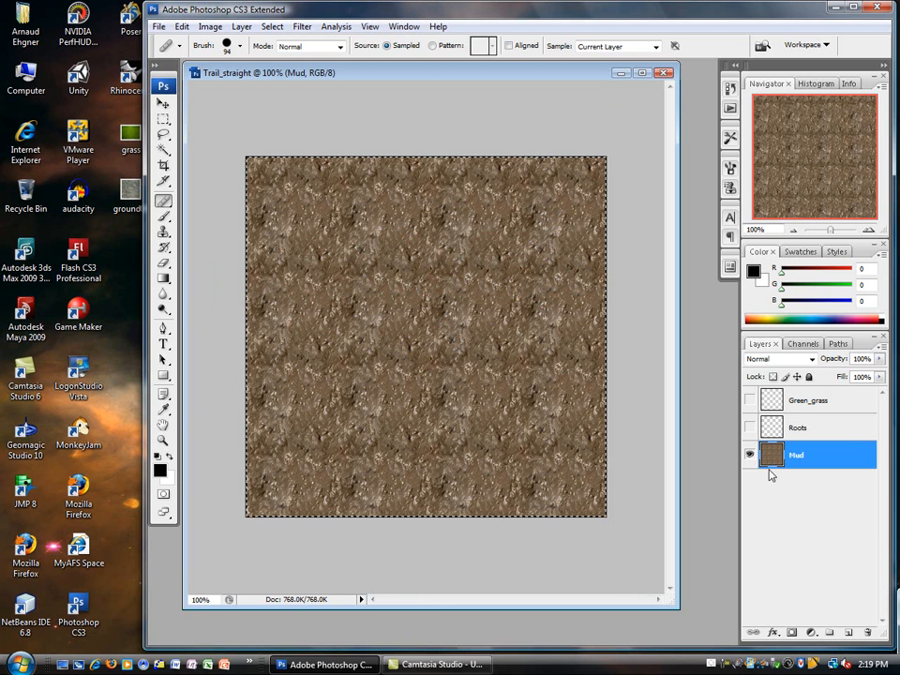
# Make the Roots layer active and deselect the canvas.
pyautogui.click(829, 430)
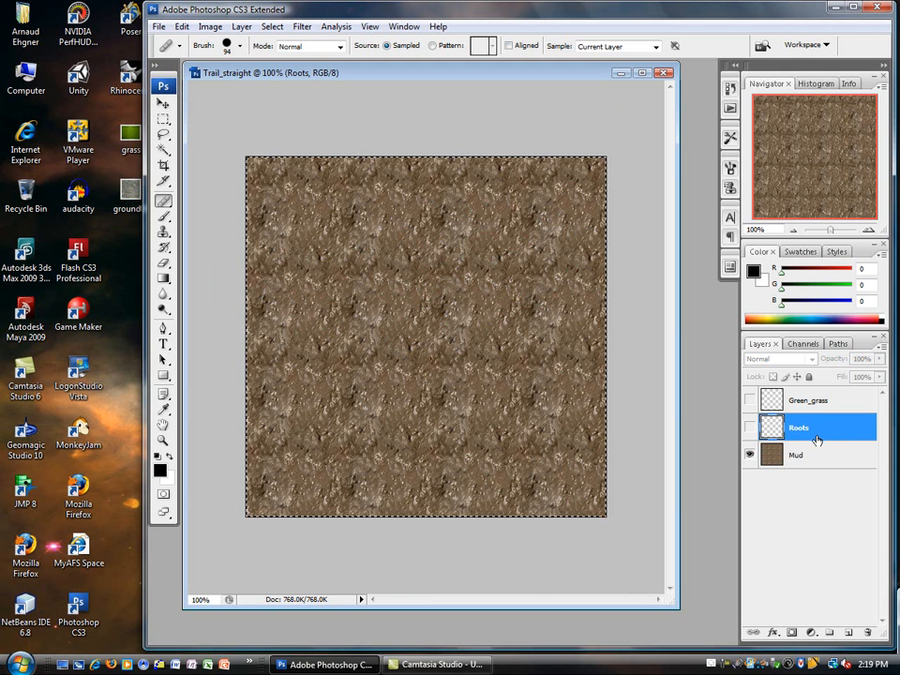
pyautogui.click(210, 26)
pyautogui.moveTo(187, 30)
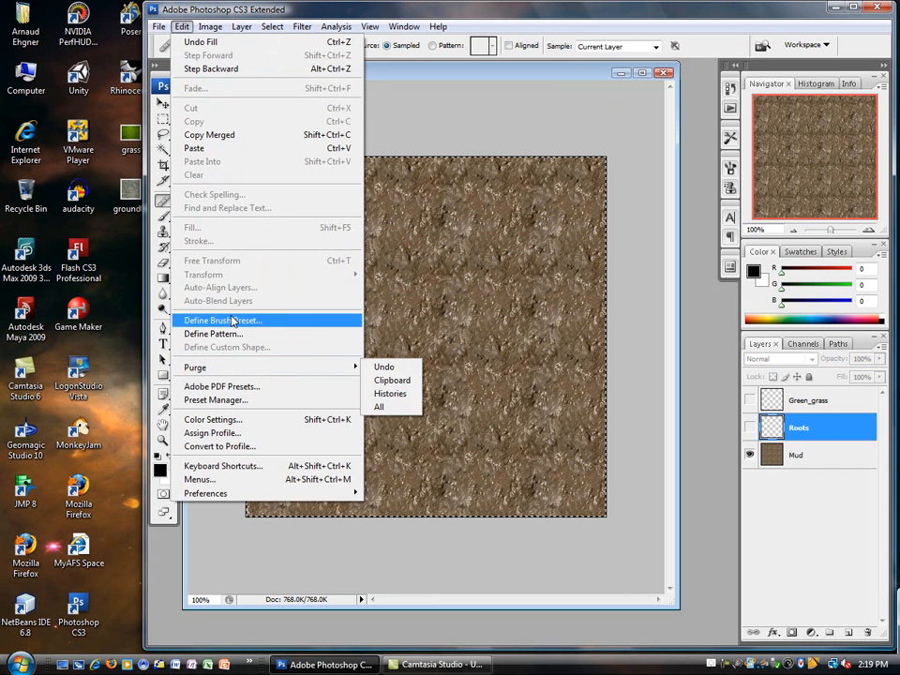
pyautogui.click(830, 423)
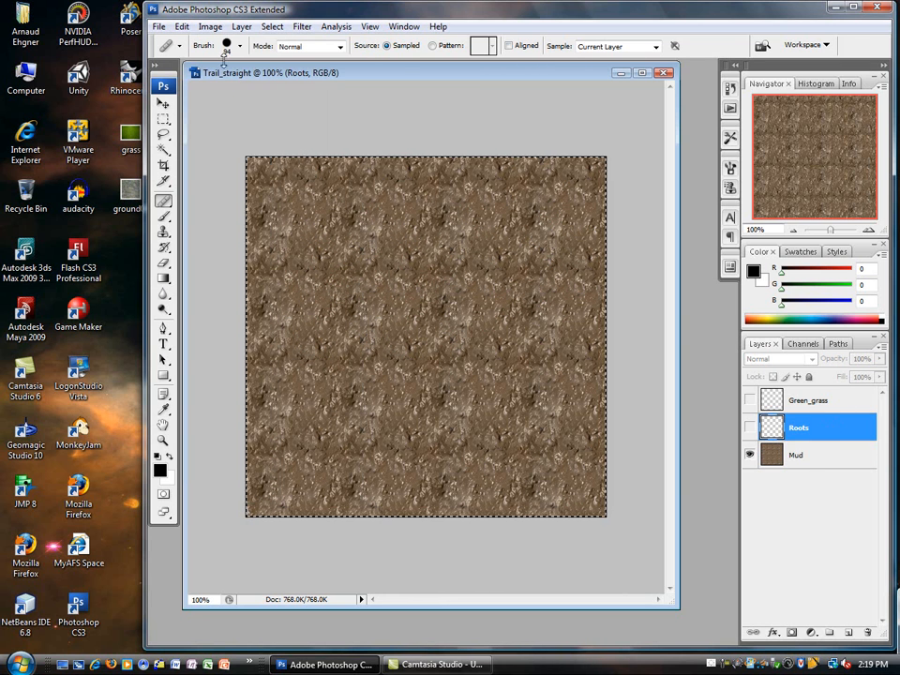
pyautogui.click(272, 26)
pyautogui.click(278, 54)
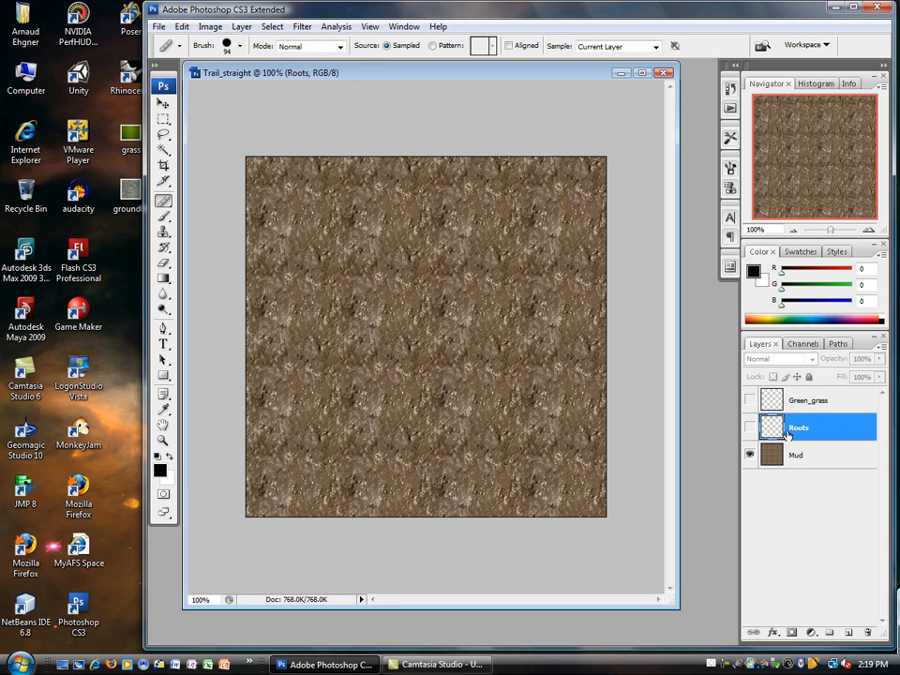
# Show the Roots layer and fill its entire canvas with the green grass pattern.
pyautogui.click(749, 428)
pyautogui.click(272, 27)
pyautogui.click(272, 41)
pyautogui.click(182, 26)
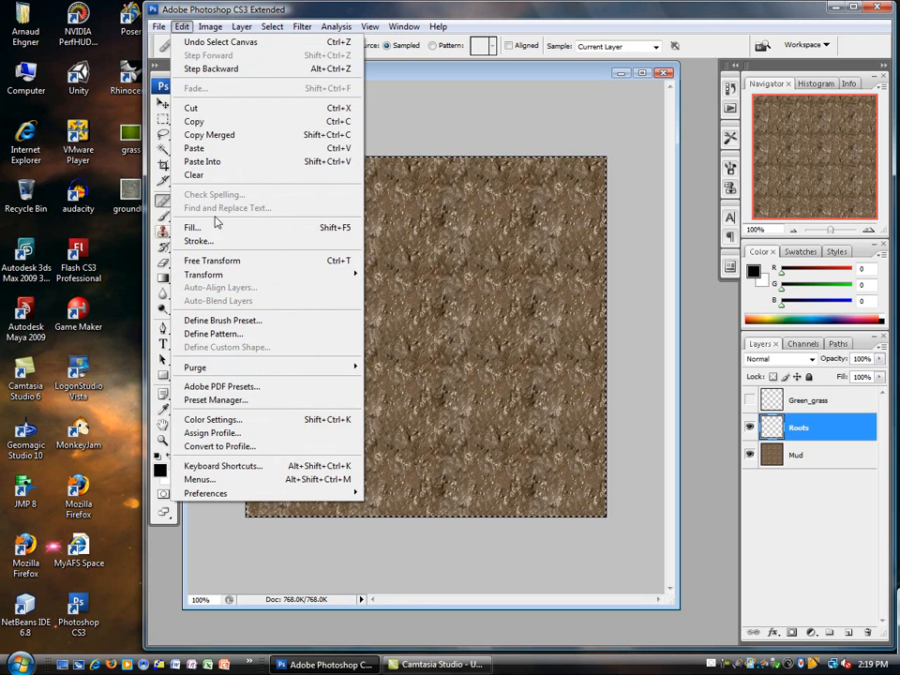
pyautogui.moveTo(200, 25)
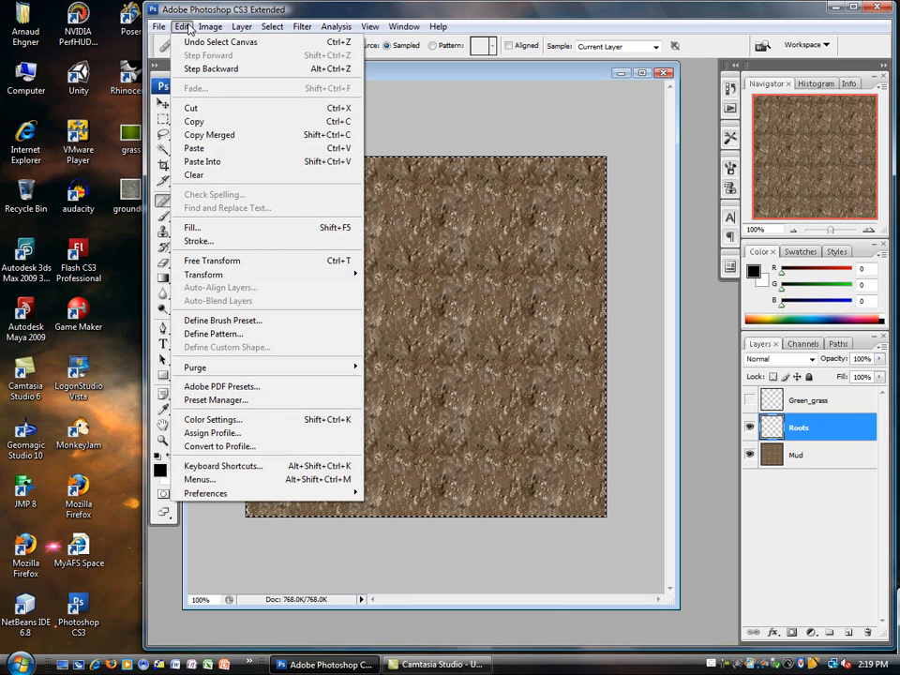
pyautogui.click(193, 228)
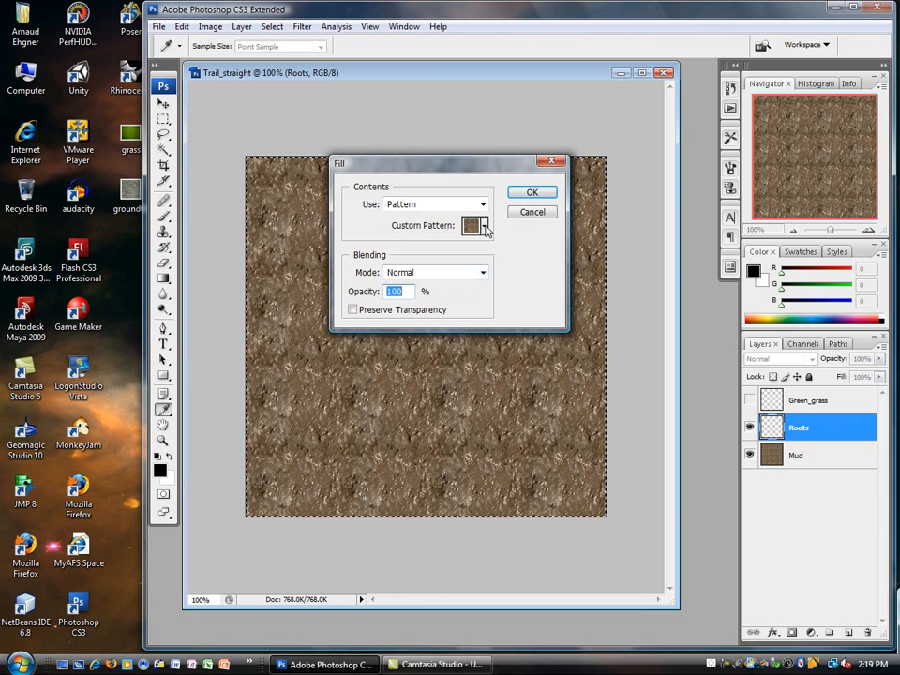
pyautogui.click(484, 226)
pyautogui.click(428, 301)
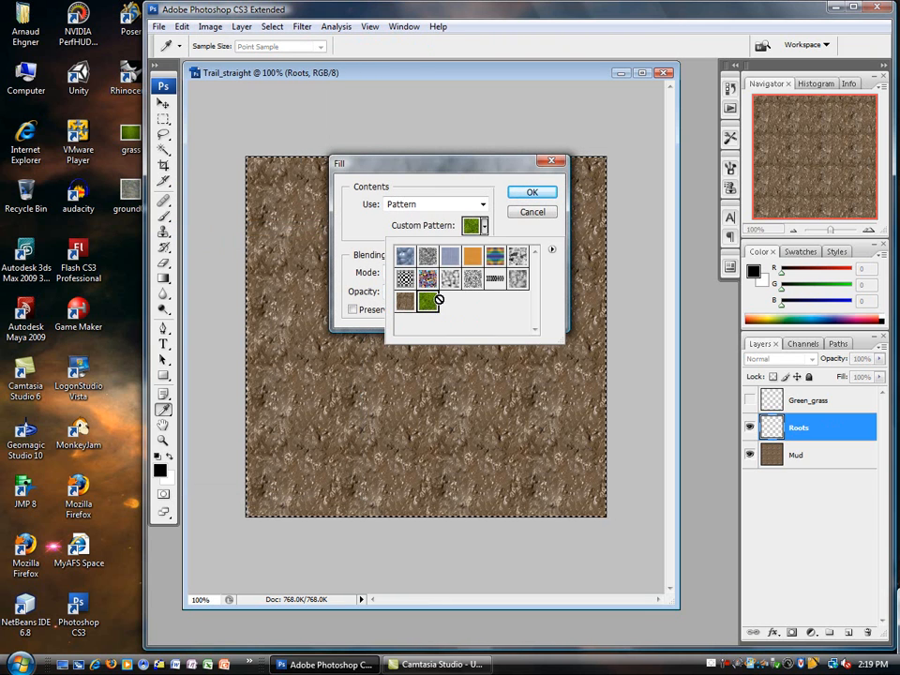
pyautogui.click(546, 192)
# Make the Green_grass layer active and visible, and fill the selected canvas with the same grass pattern.
pyautogui.click(805, 401)
pyautogui.click(750, 400)
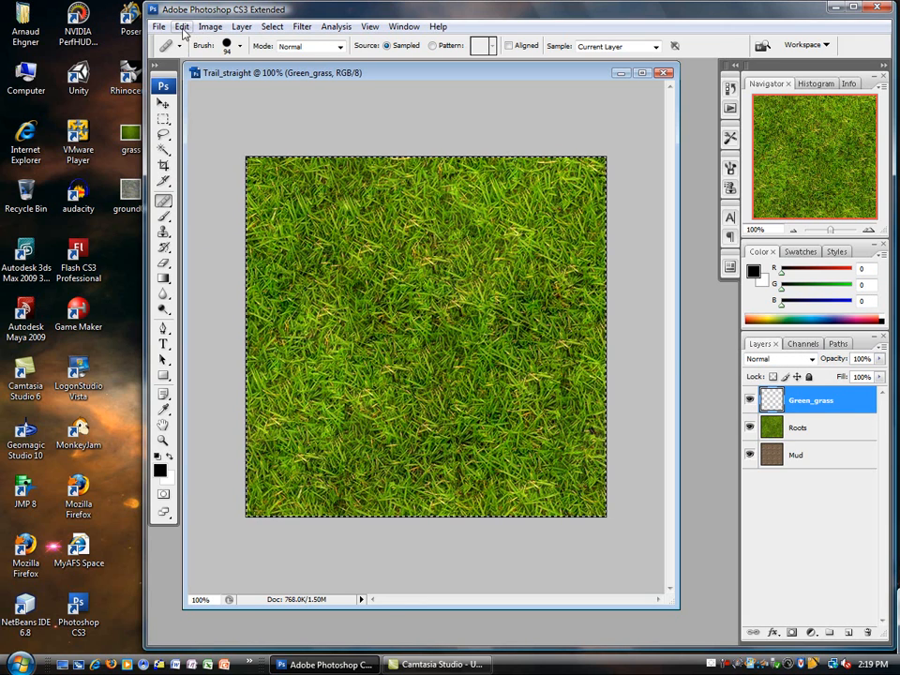
pyautogui.click(182, 26)
pyautogui.click(254, 231)
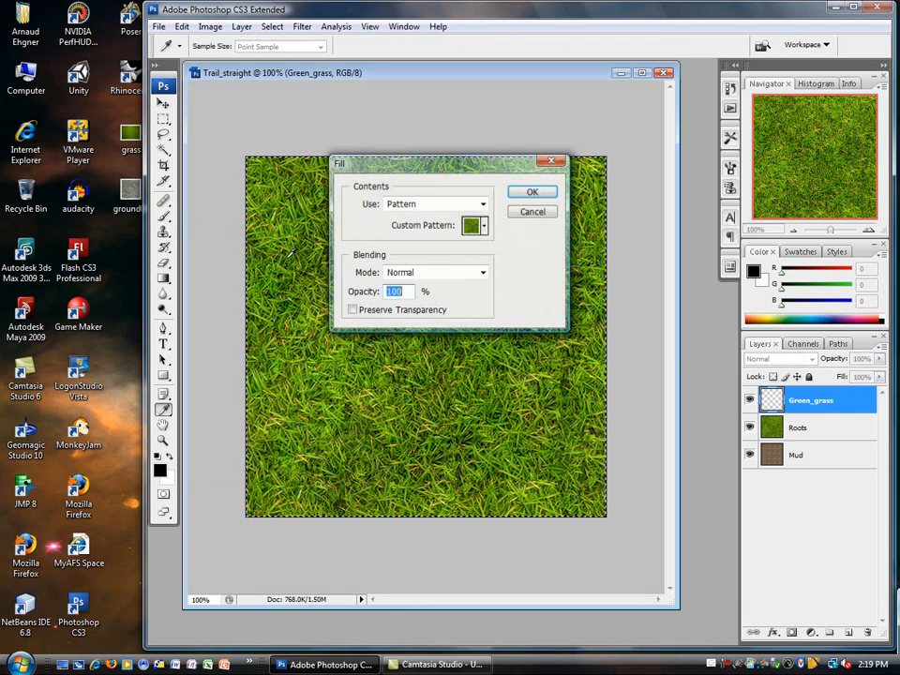
pyautogui.click(530, 193)
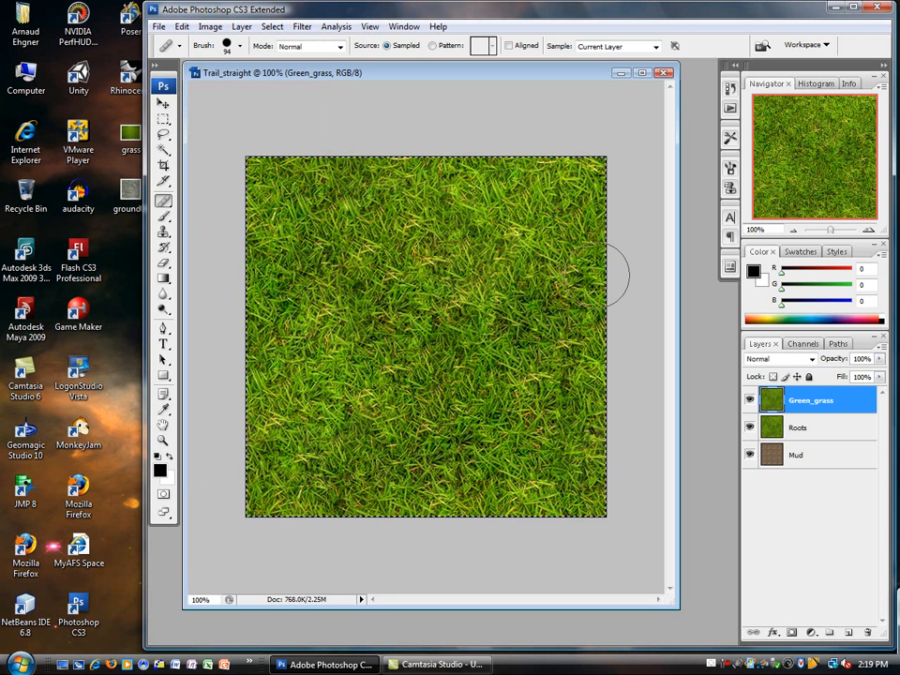
# Deselect the canvas and toggle the Green_grass layer off and back on to check the Roots layer beneath.
pyautogui.click(750, 400)
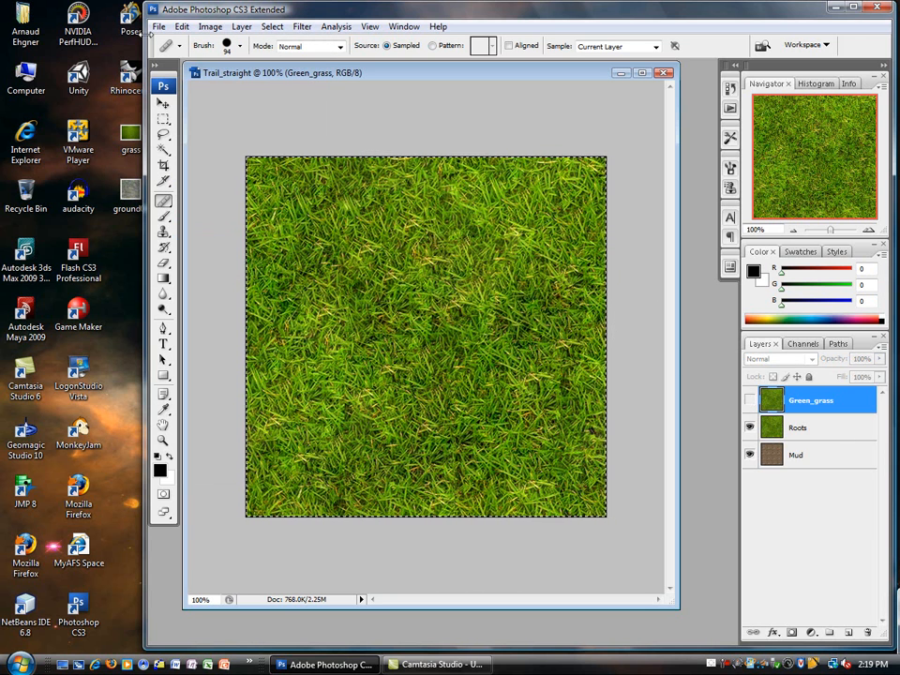
pyautogui.click(272, 27)
pyautogui.click(288, 59)
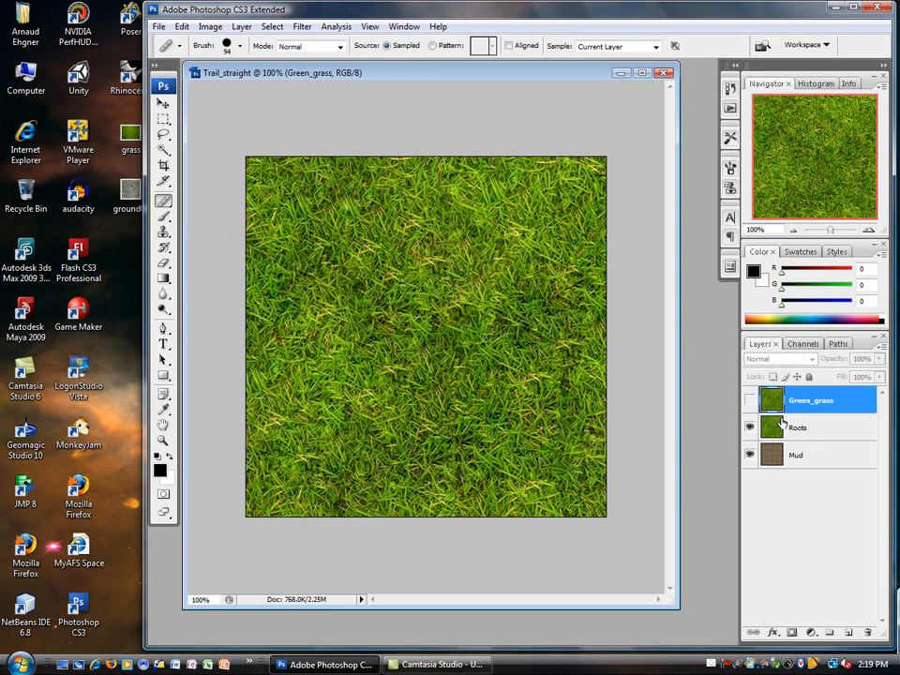
pyautogui.click(749, 401)
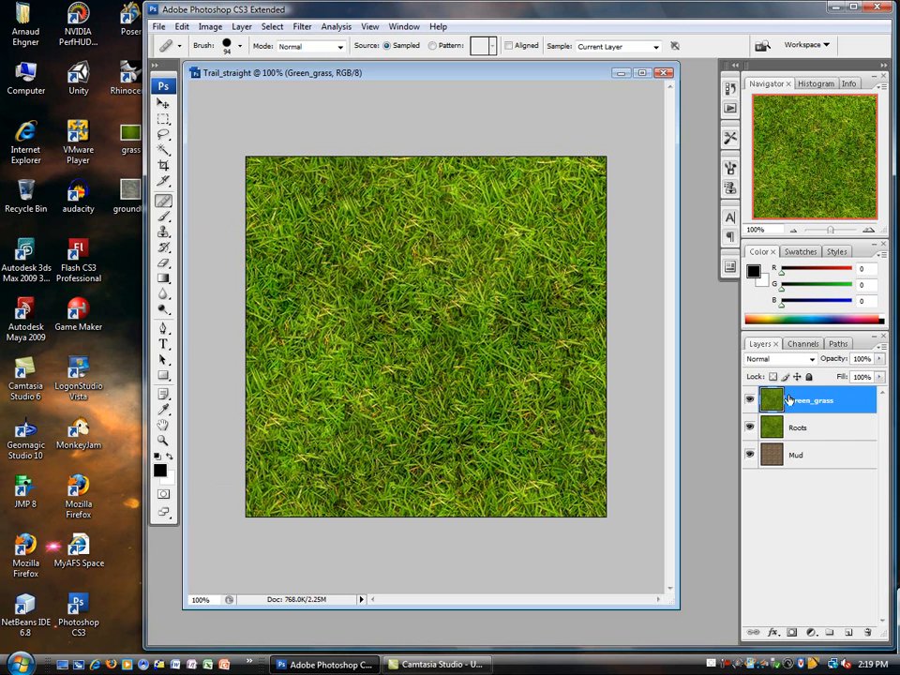